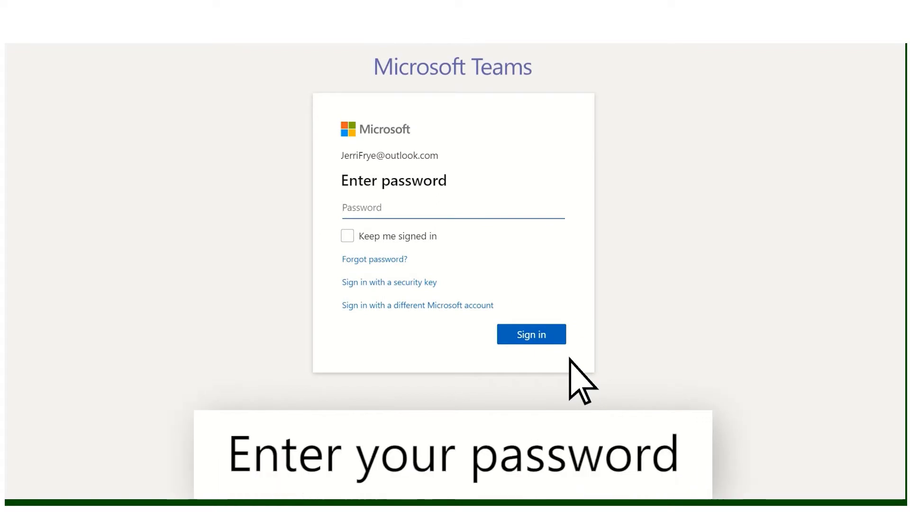
Step: Sign in with the account password and set up Teams with the company name Contoso
{"action": "type", "text": "•••••••••••"}
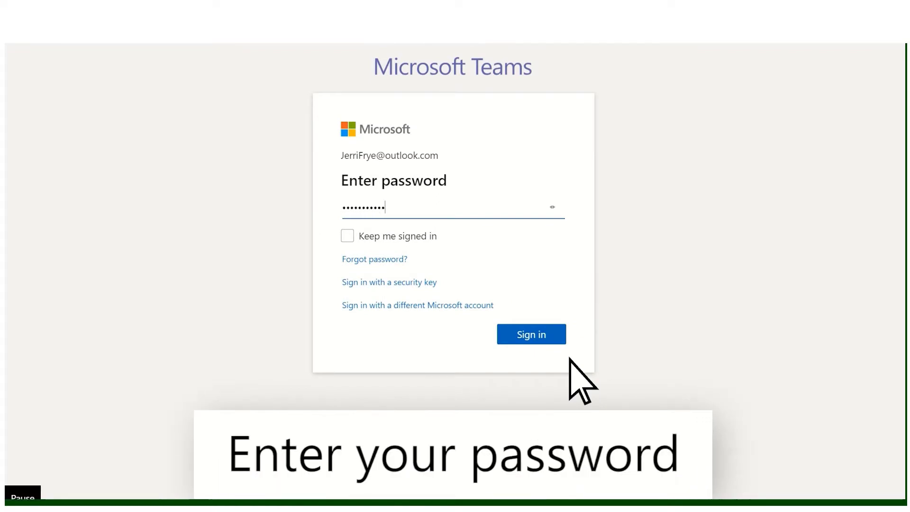
{"action": "left_click", "coordinate": [555, 335]}
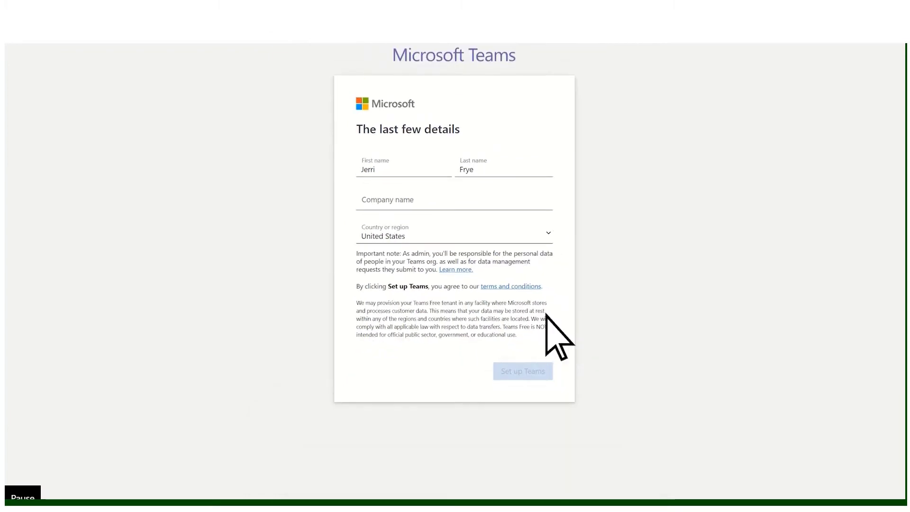
{"action": "left_click", "coordinate": [507, 200]}
{"action": "type", "text": "Contoso"}
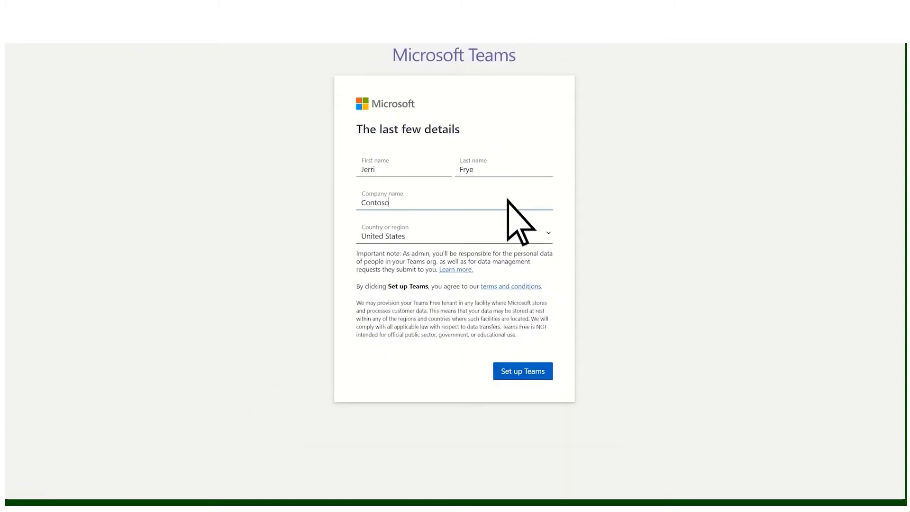
{"action": "left_click", "coordinate": [547, 370]}
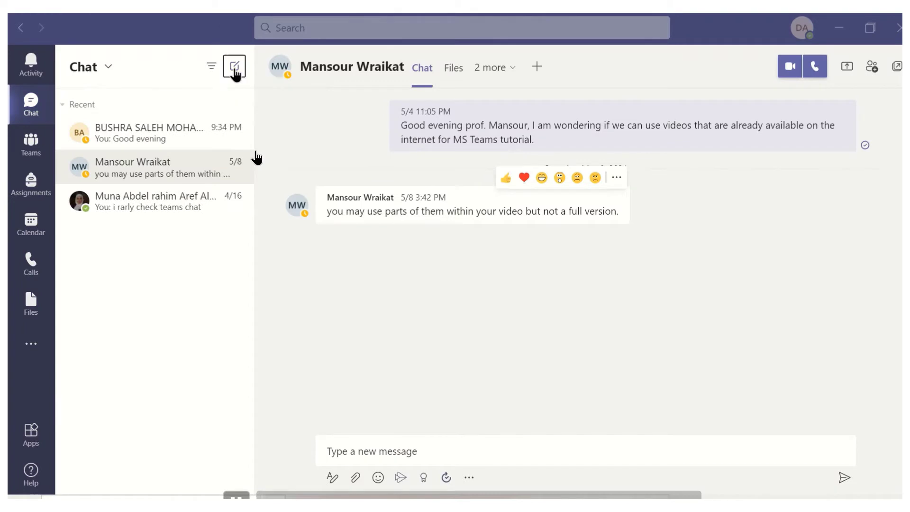
Step: Start a new chat with a contact found by the name prefix "am" and send the message "Good evening"
{"action": "left_click", "coordinate": [234, 69]}
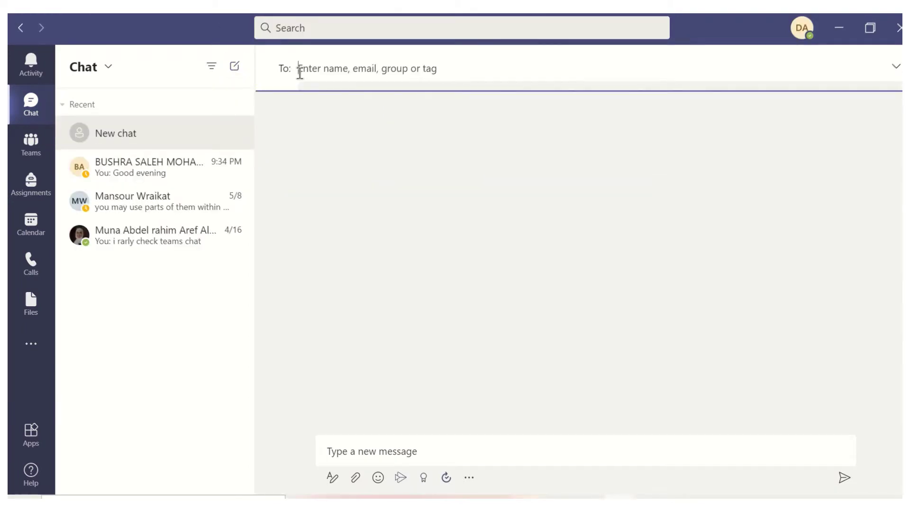
{"action": "type", "text": "a"}
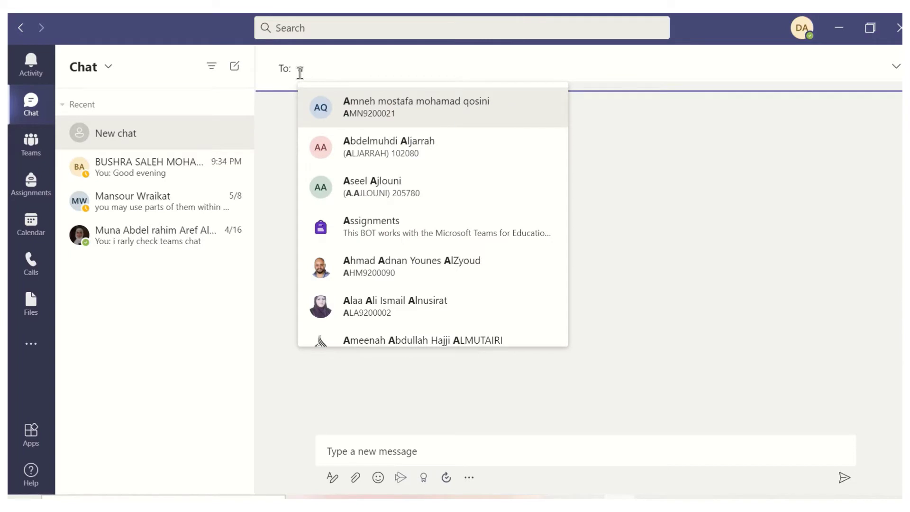
{"action": "type", "text": "m"}
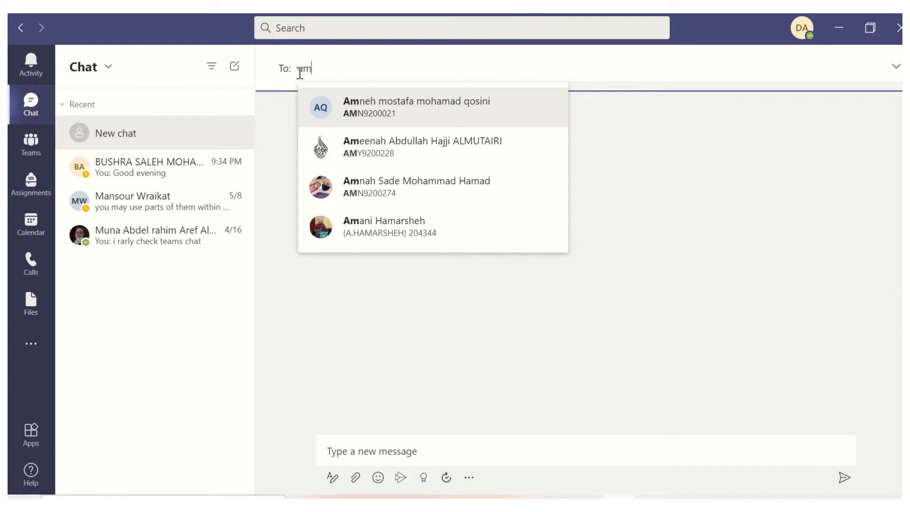
{"action": "left_click", "coordinate": [373, 125]}
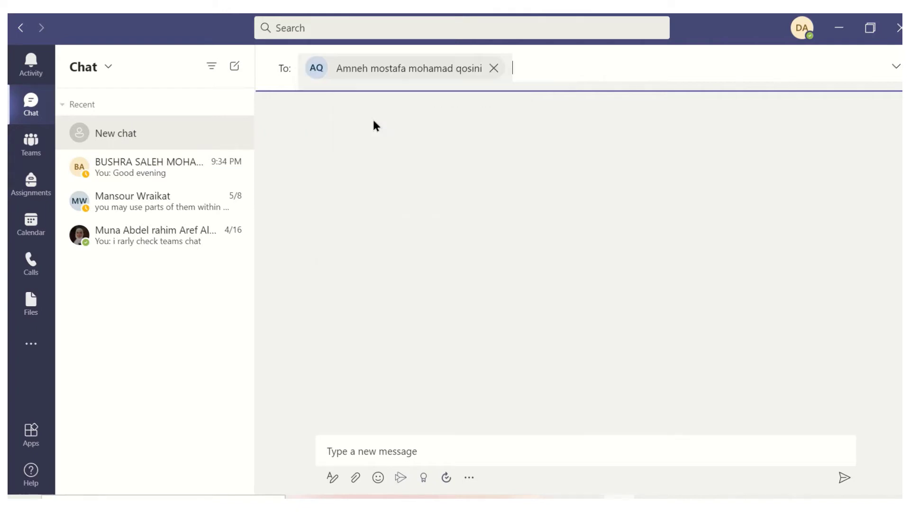
{"action": "left_click", "coordinate": [398, 448]}
{"action": "type", "text": "Go"}
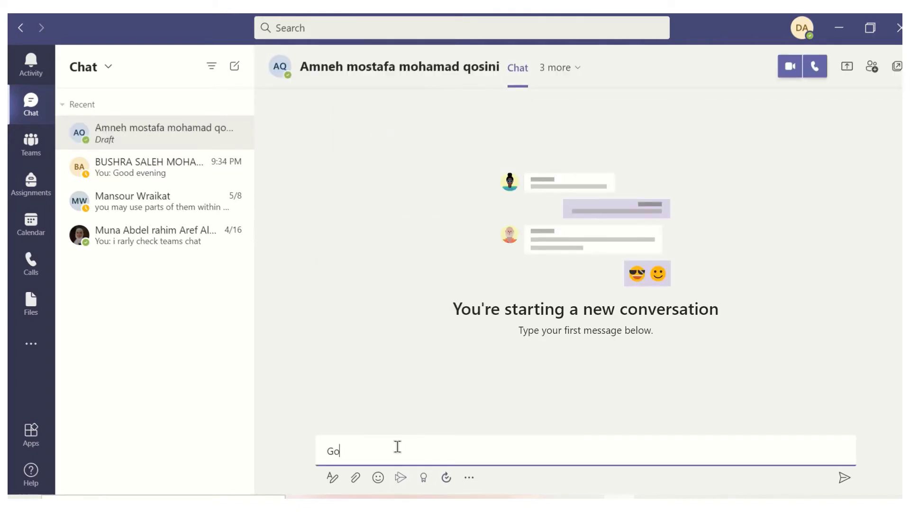
{"action": "type", "text": "od evening"}
{"action": "left_click", "coordinate": [844, 477]}
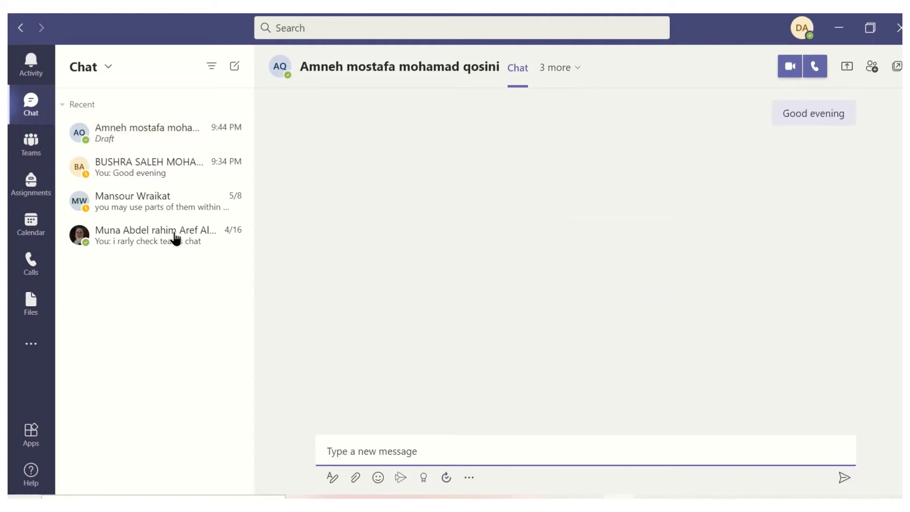
Step: Add a thumbs-up reaction to the professor's reply about using parts of videos in the existing chat
{"action": "left_click", "coordinate": [169, 209]}
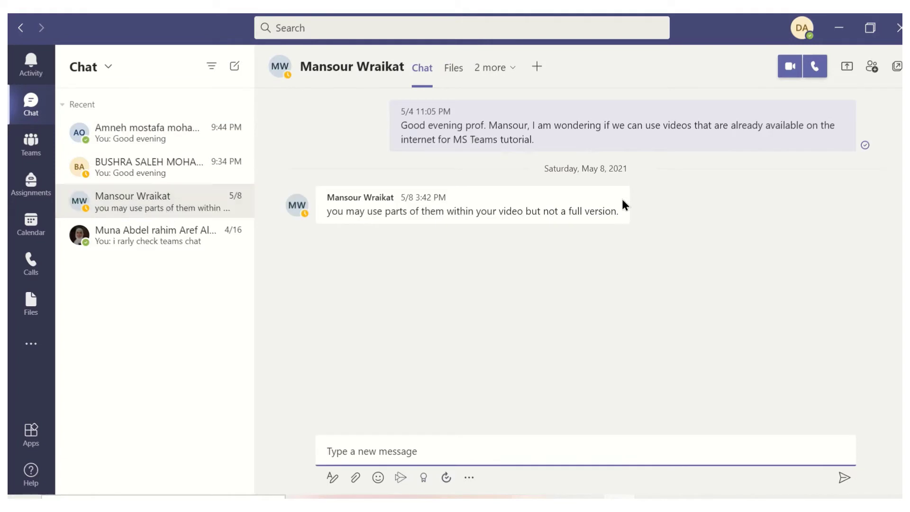
{"action": "mouse_move", "coordinate": [623, 203]}
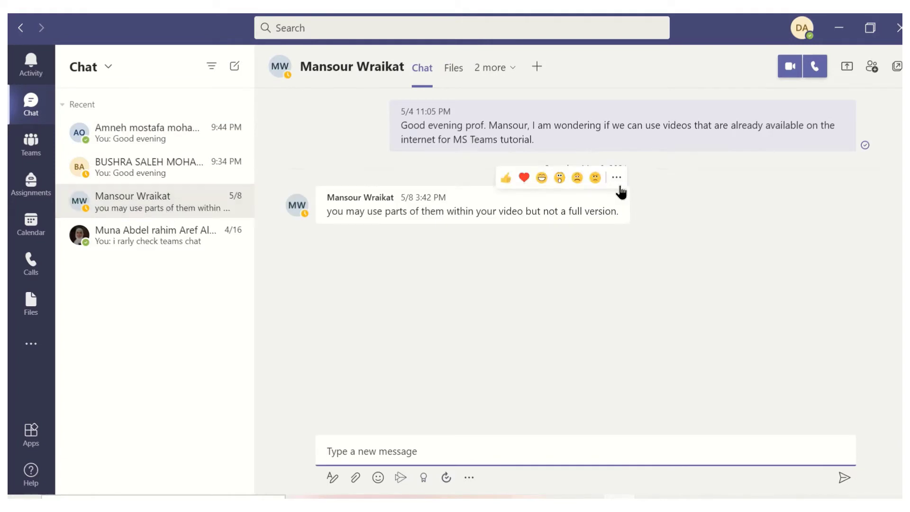
{"action": "left_click", "coordinate": [506, 180]}
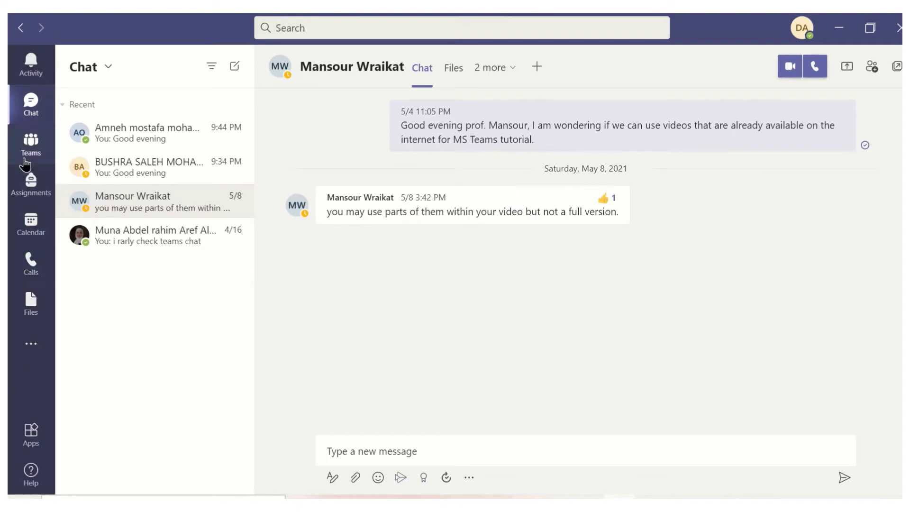
Step: In the Instructional design team, reply "Good evening, the recording is not opening" to the May 4 General meeting post
{"action": "left_click", "coordinate": [28, 144]}
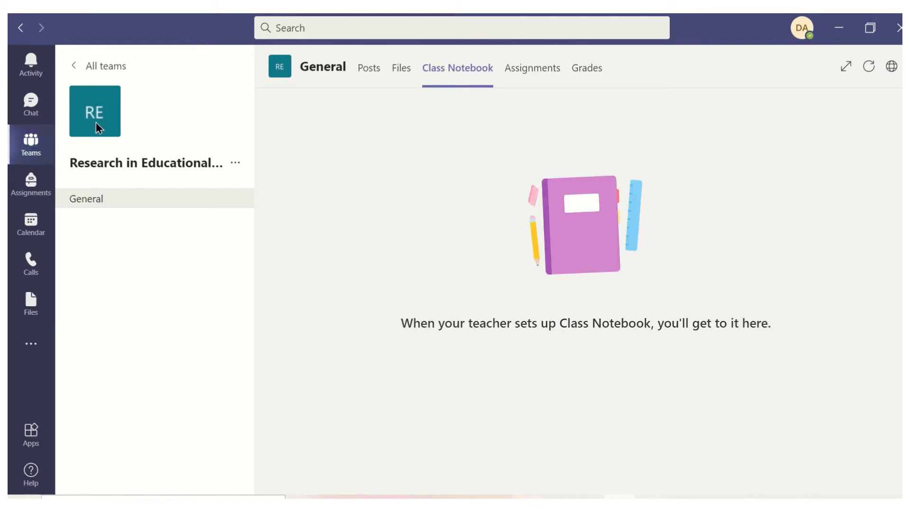
{"action": "left_click", "coordinate": [94, 70]}
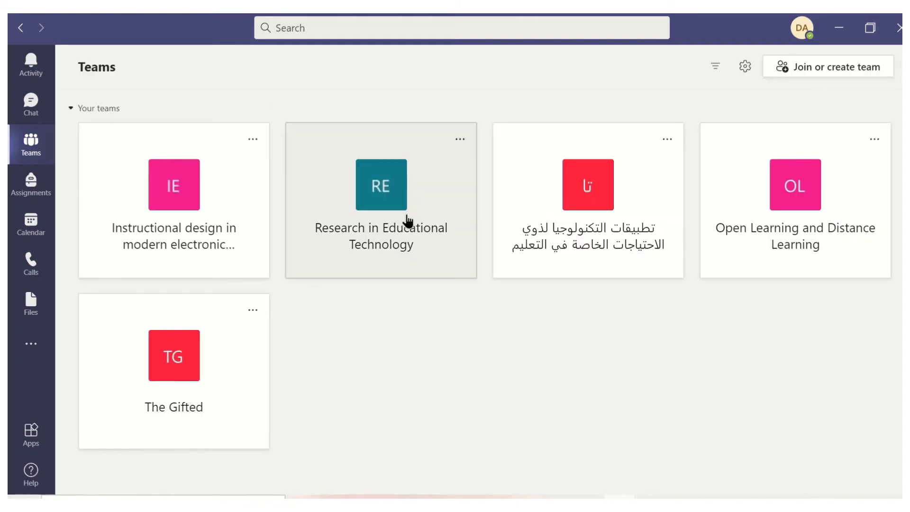
{"action": "left_click", "coordinate": [229, 229]}
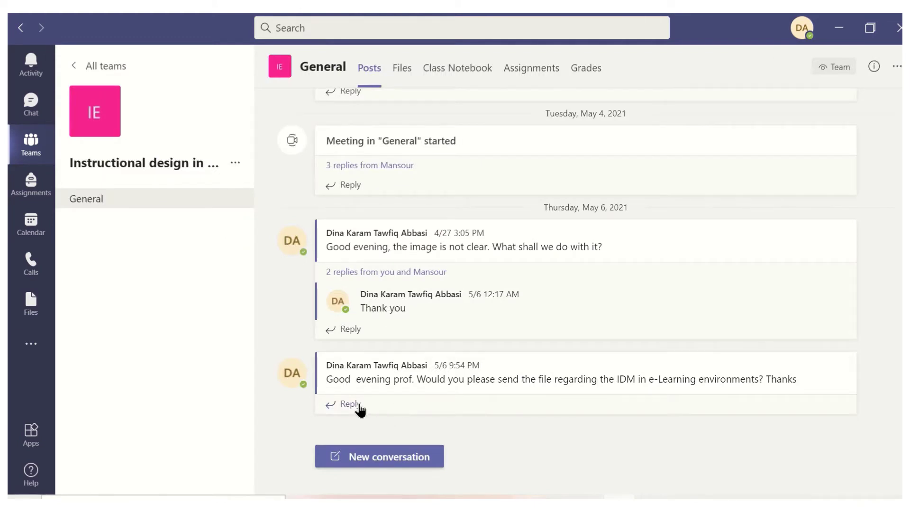
{"action": "left_click", "coordinate": [350, 186]}
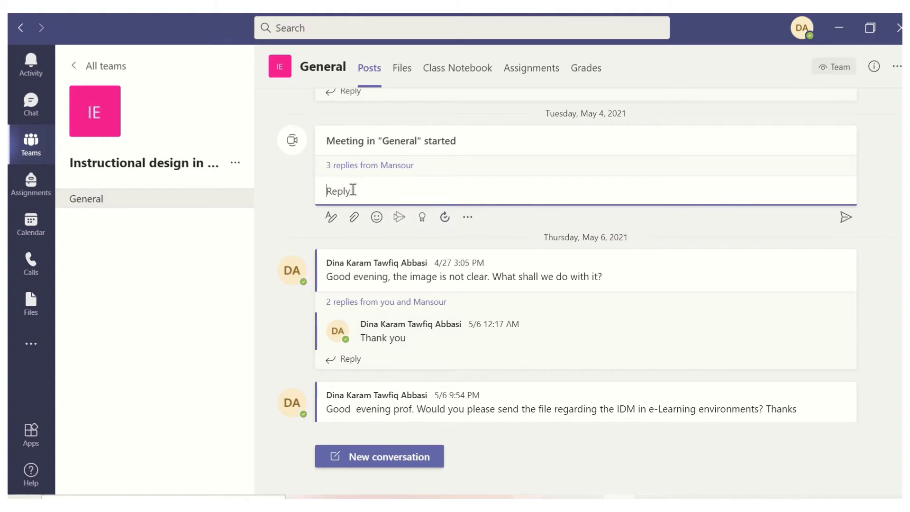
{"action": "type", "text": "Good evening, the re"}
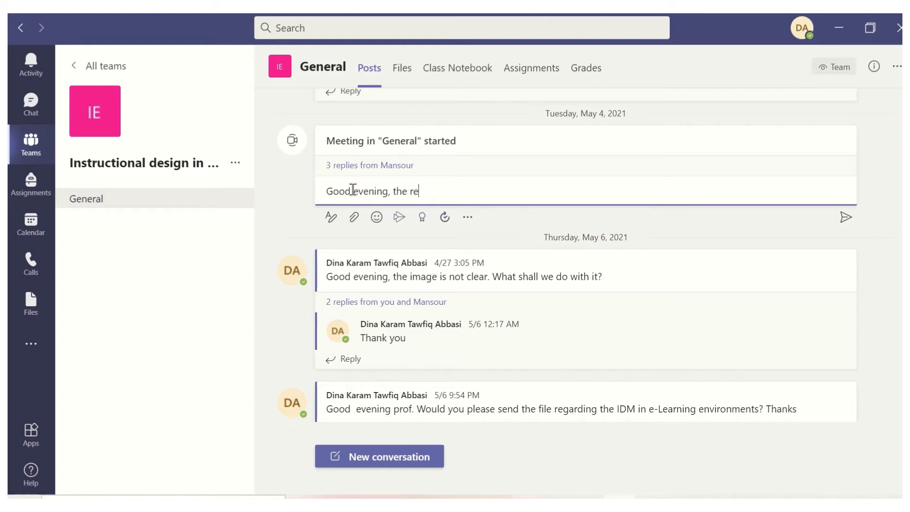
{"action": "type", "text": "cording is not opening"}
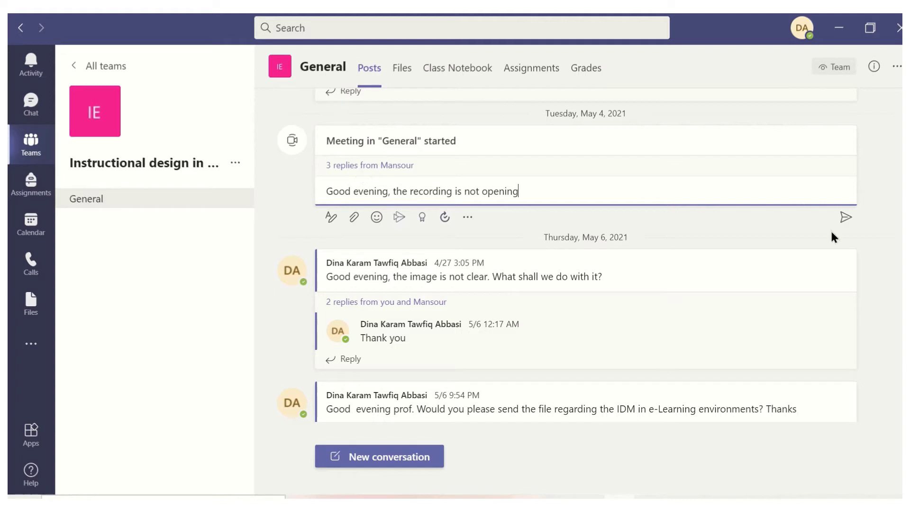
{"action": "left_click", "coordinate": [844, 218]}
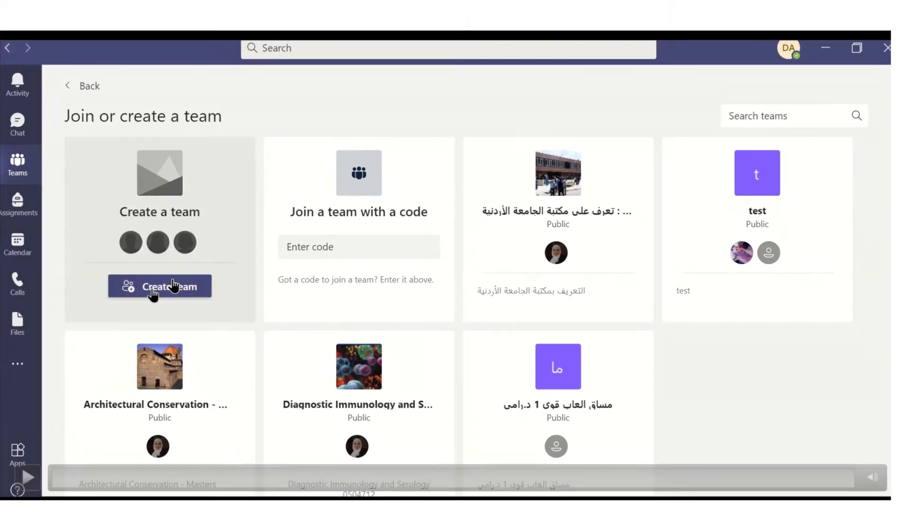
Step: Start creating a new team and name it "The Gifted"
{"action": "left_click", "coordinate": [173, 287]}
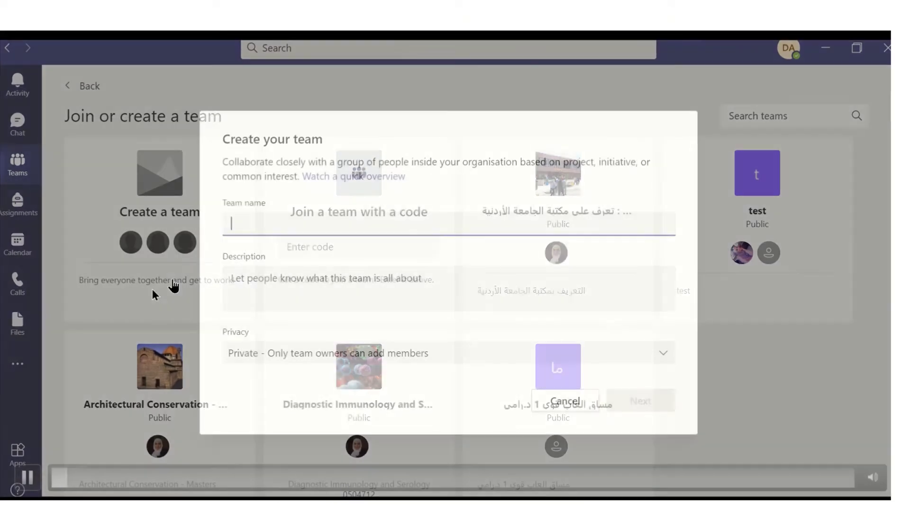
{"action": "type", "text": "TH"}
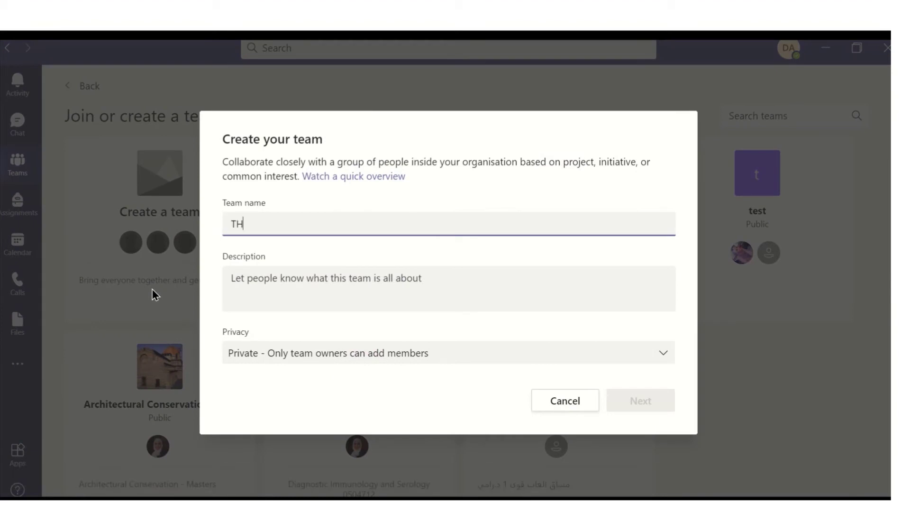
{"action": "key", "text": "BackSpace"}
{"action": "type", "text": "he Gig"}
{"action": "key", "text": "BackSpace"}
{"action": "type", "text": "fte"}
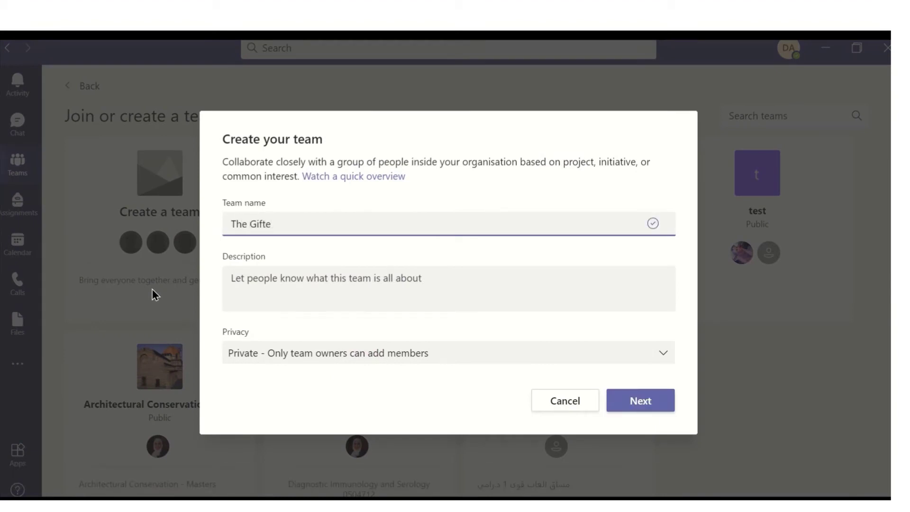
{"action": "type", "text": "d"}
Step: Describe the team as "A team to work on the Instructional Design group tasks", keep its privacy Private and create it
{"action": "left_click", "coordinate": [250, 289]}
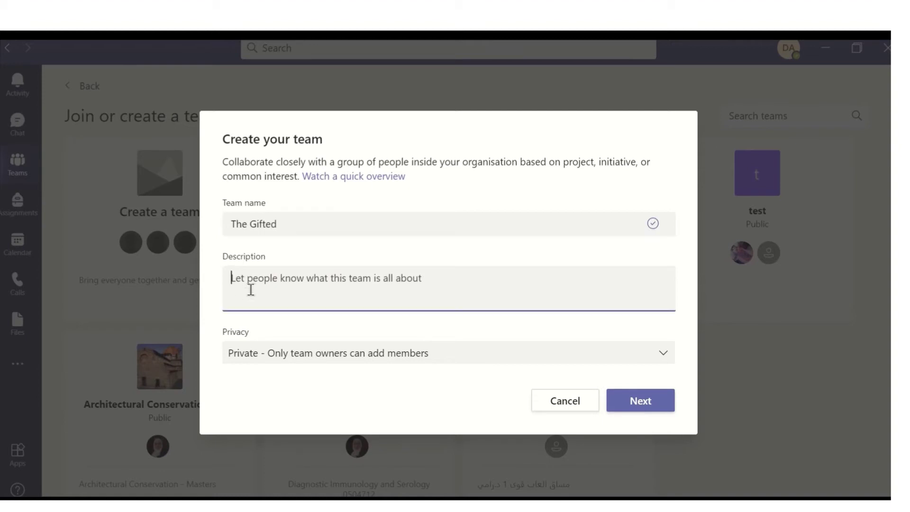
{"action": "type", "text": "A team "}
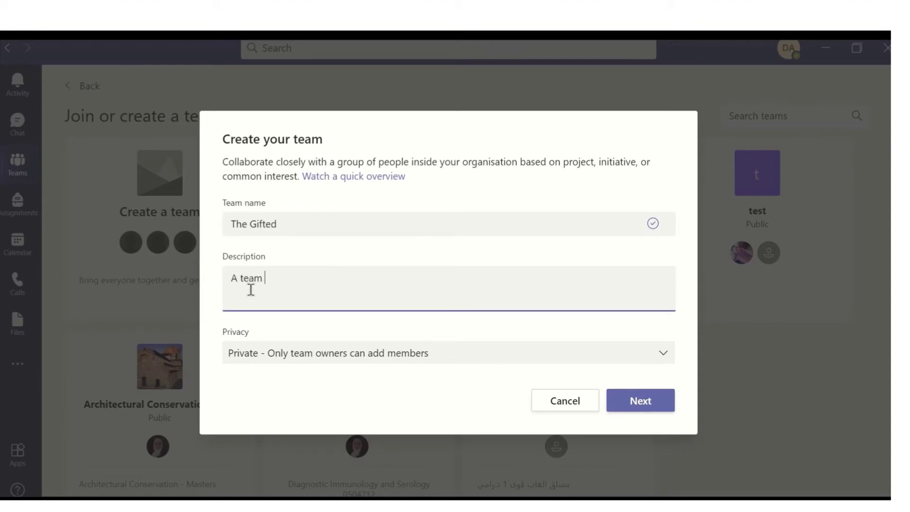
{"action": "type", "text": "to work on the "}
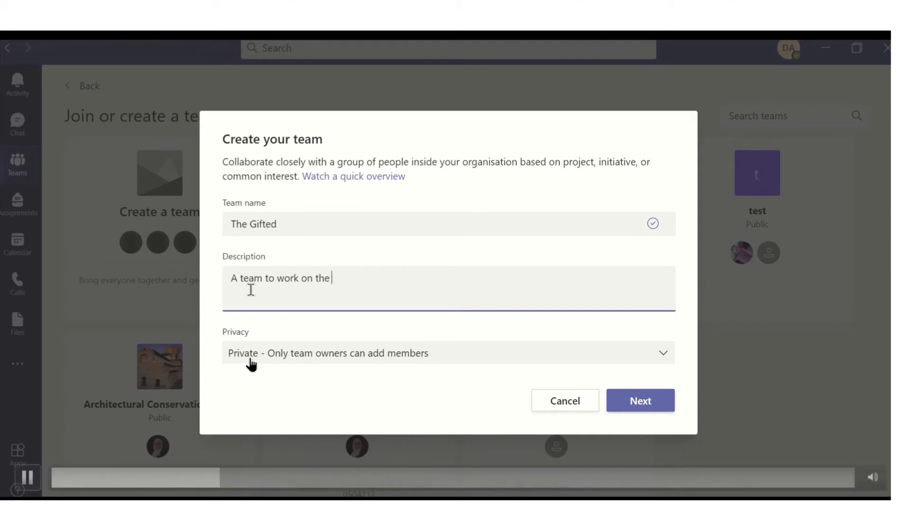
{"action": "type", "text": "Instruct"}
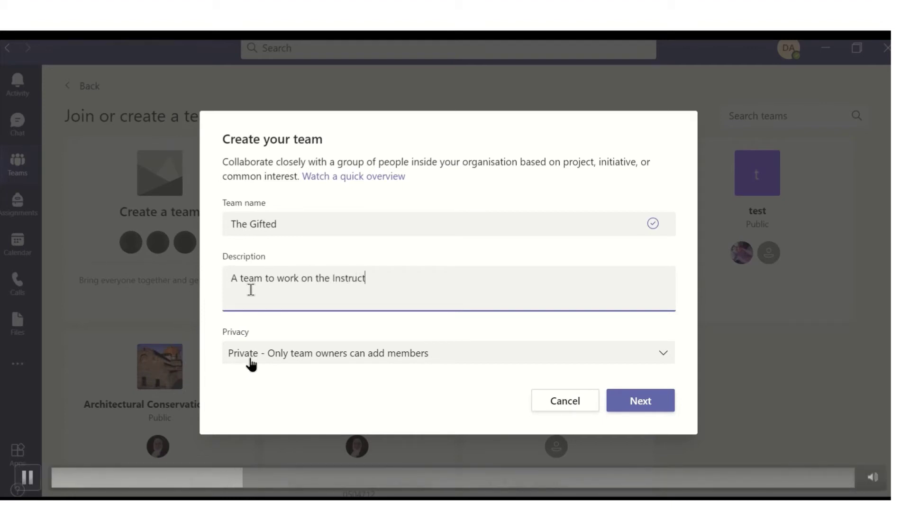
{"action": "type", "text": "ional De"}
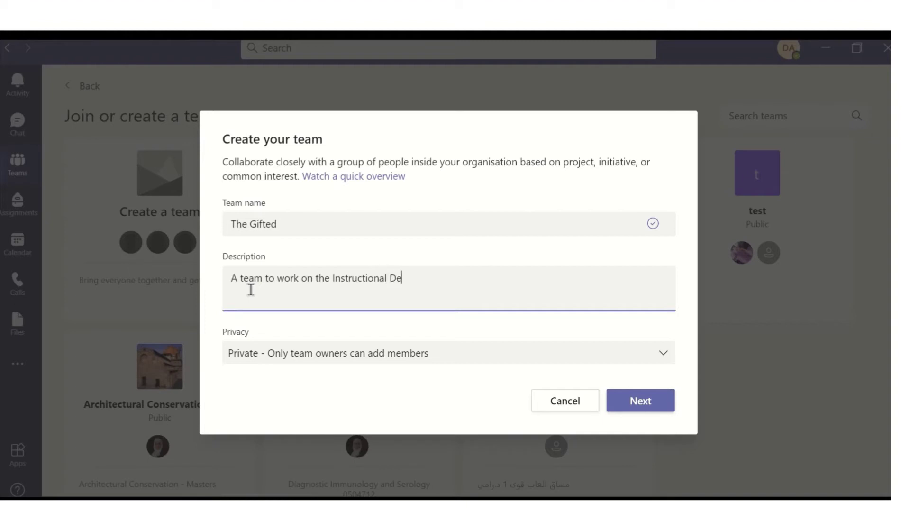
{"action": "type", "text": "sign"}
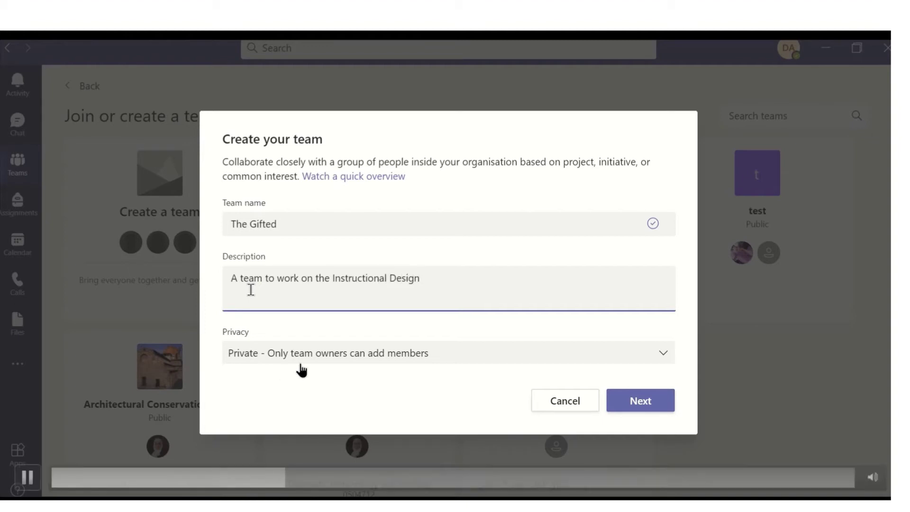
{"action": "type", "text": " group tasks"}
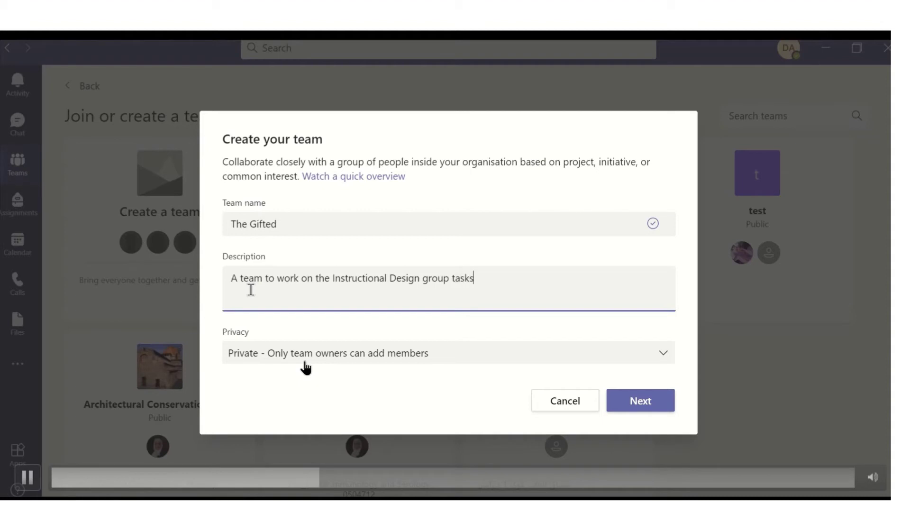
{"action": "left_click", "coordinate": [329, 353]}
{"action": "left_click", "coordinate": [462, 391]}
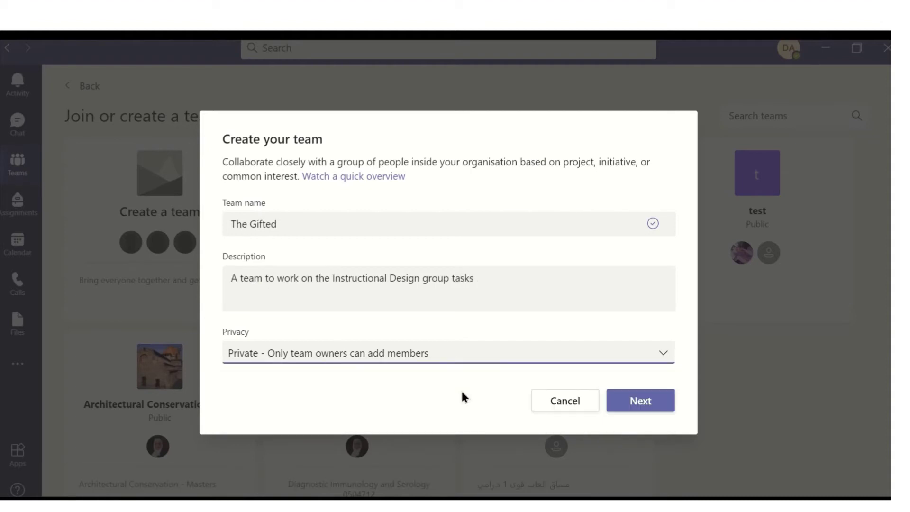
{"action": "left_click", "coordinate": [626, 404]}
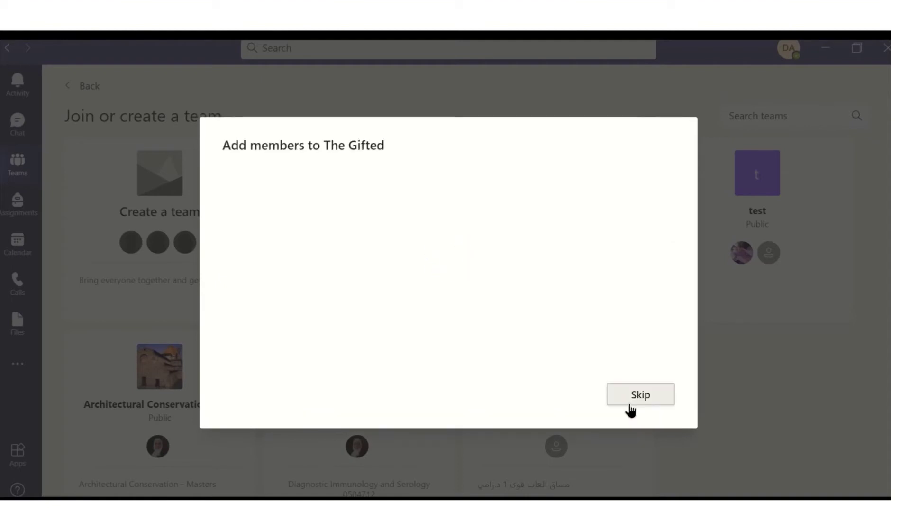
Step: Add a classmate found by the name prefix "bus" as a member of The Gifted team
{"action": "type", "text": "bus"}
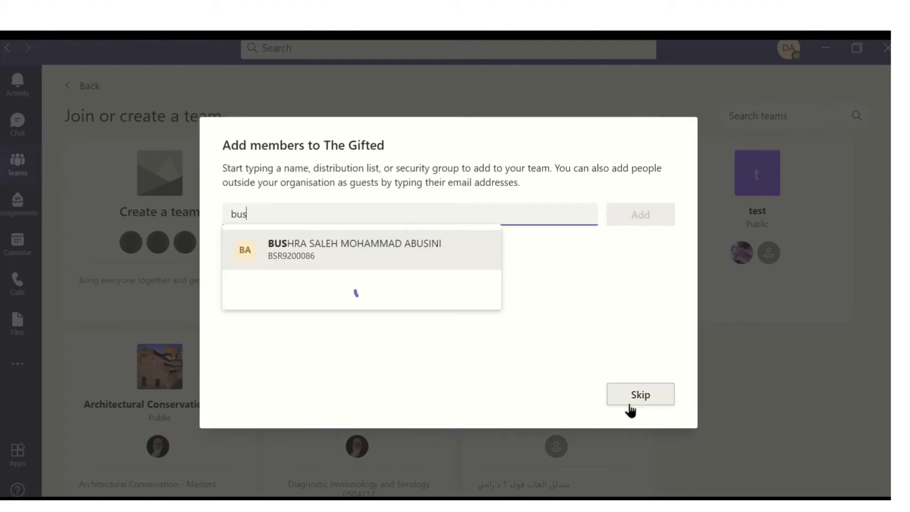
{"action": "left_click", "coordinate": [439, 253]}
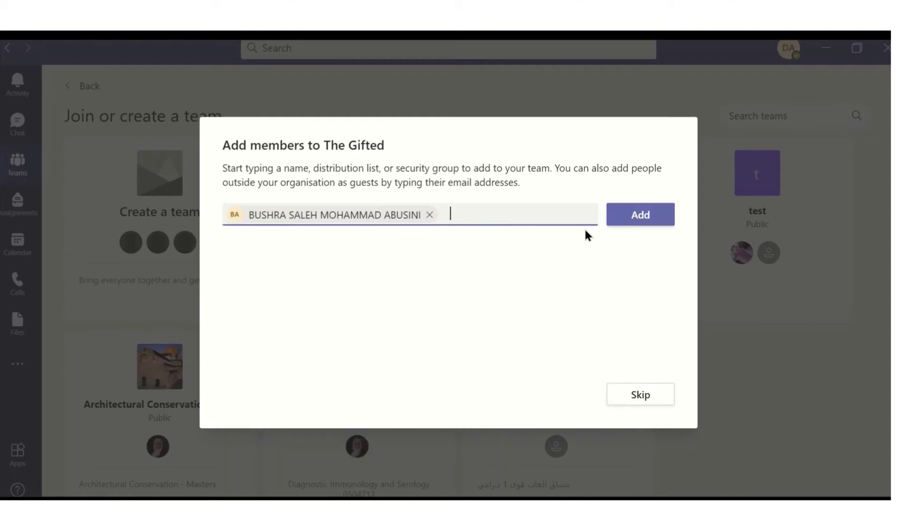
{"action": "left_click", "coordinate": [629, 218]}
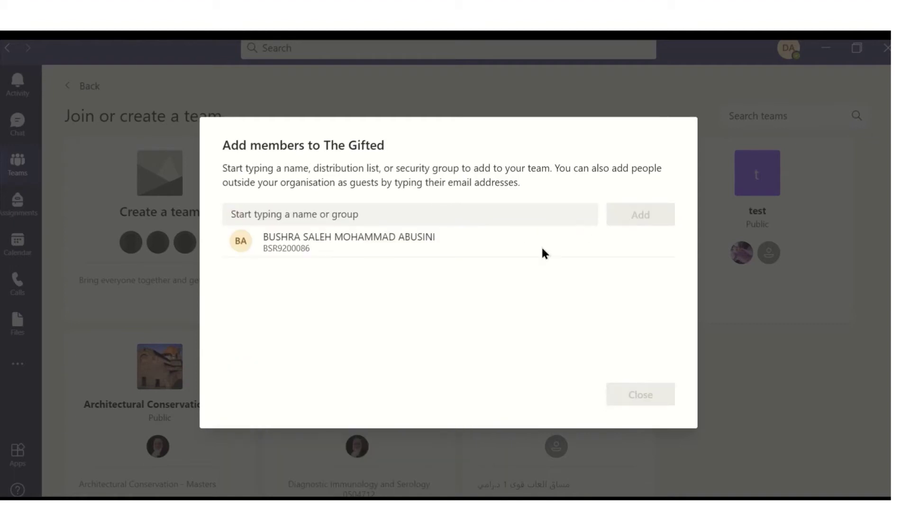
Step: Add two classmates found by the name prefixes "am" and "amn" as members of The Gifted team
{"action": "left_click", "coordinate": [355, 210]}
{"action": "type", "text": "am"}
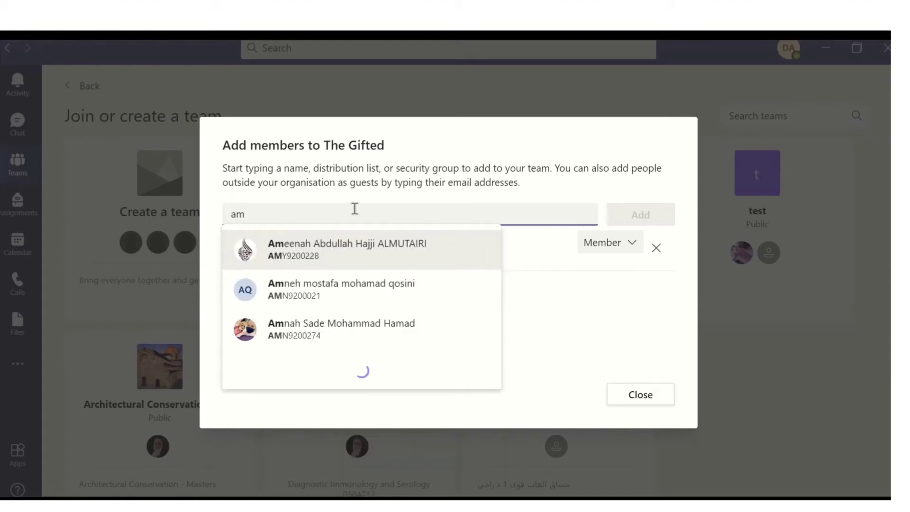
{"action": "left_click", "coordinate": [315, 254]}
{"action": "left_click", "coordinate": [638, 226]}
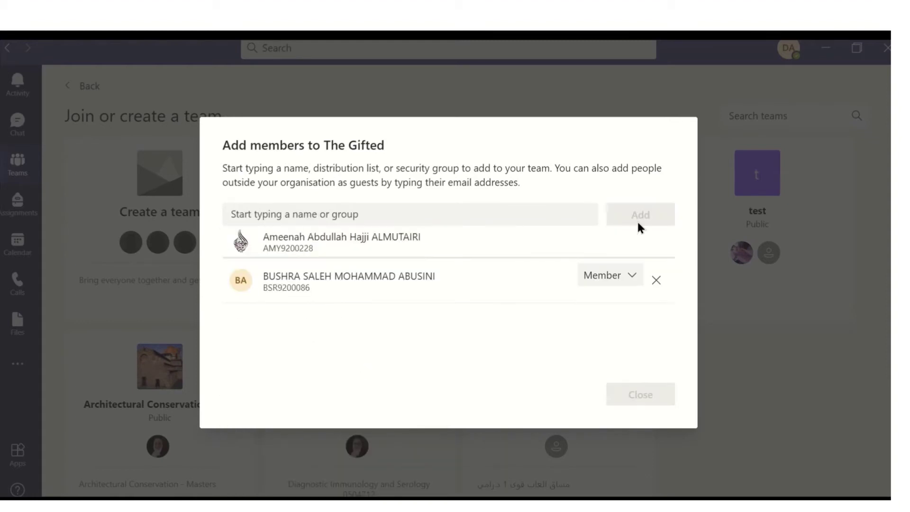
{"action": "left_click", "coordinate": [295, 208]}
{"action": "type", "text": "amn"}
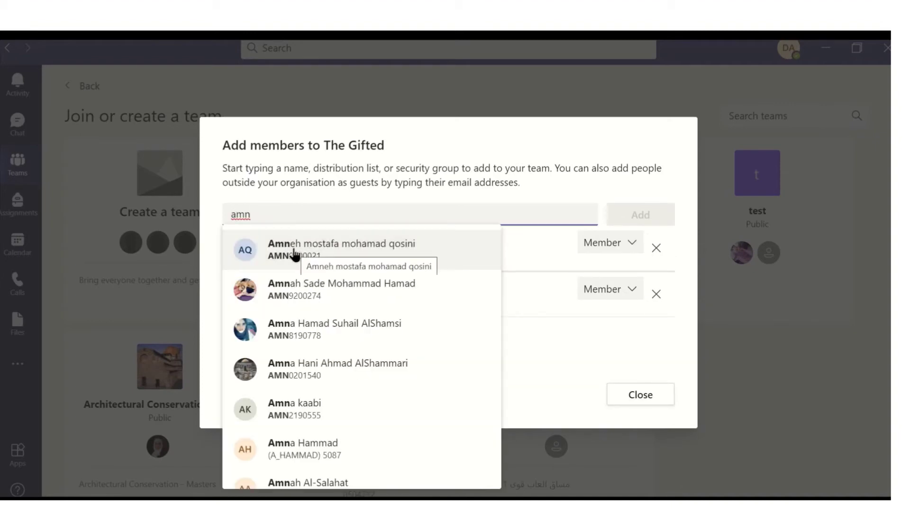
{"action": "left_click", "coordinate": [294, 262]}
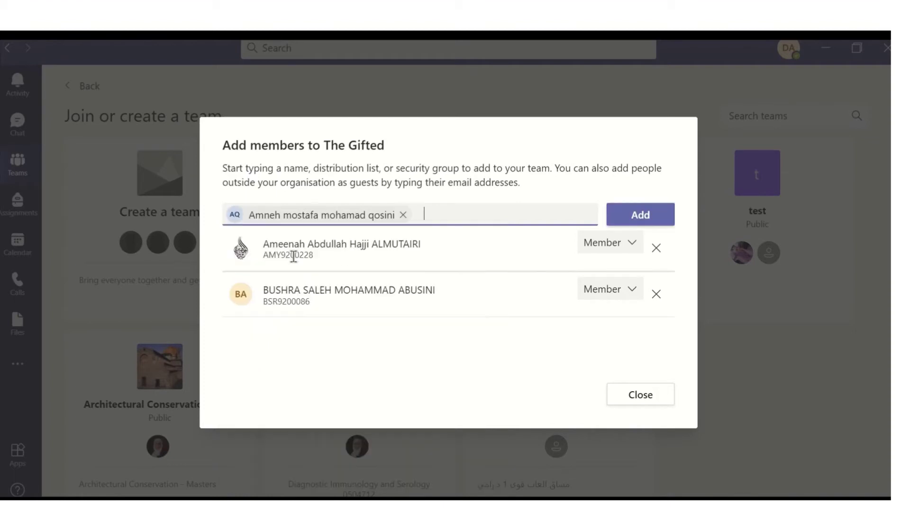
{"action": "left_click", "coordinate": [636, 219]}
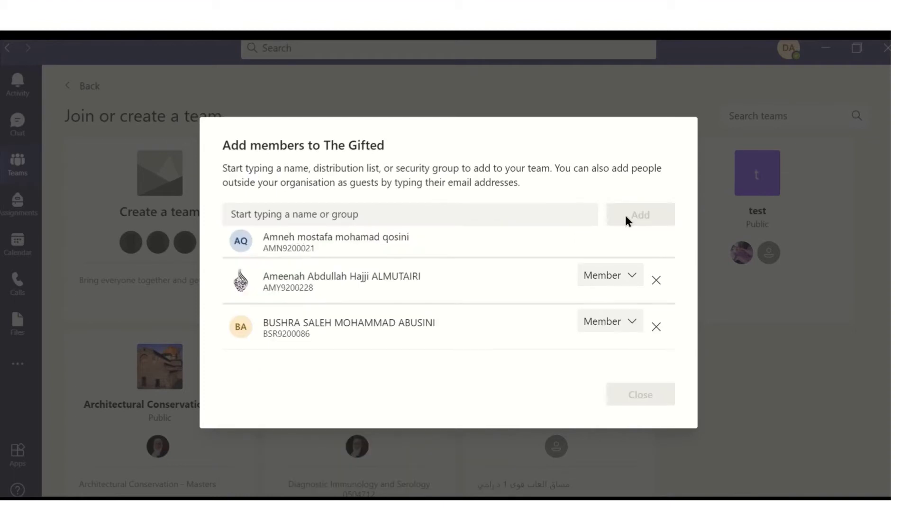
Step: Add a classmate found by the name prefix "han" as a member of The Gifted team
{"action": "left_click", "coordinate": [280, 214]}
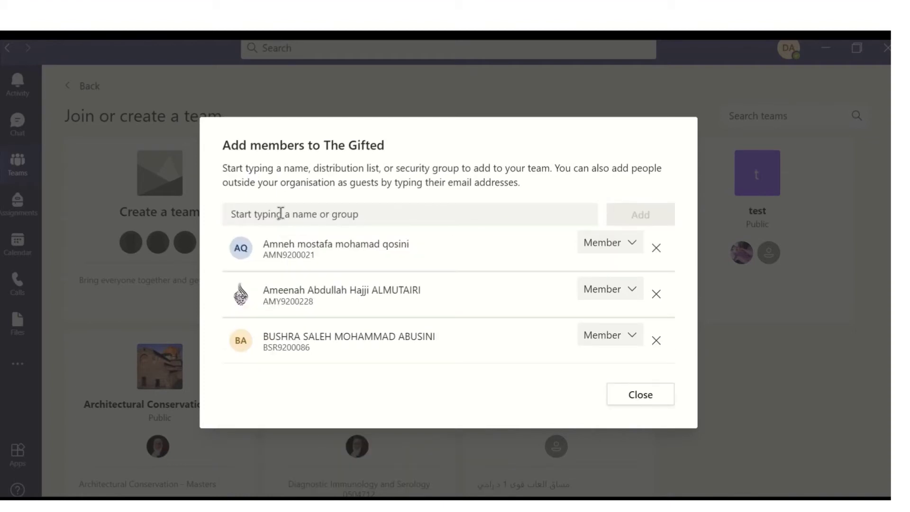
{"action": "type", "text": "han"}
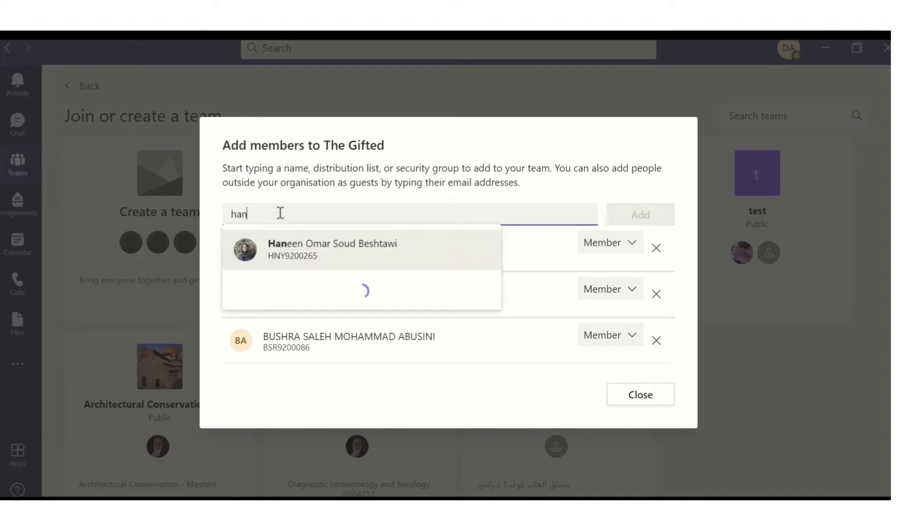
{"action": "left_click", "coordinate": [285, 239]}
{"action": "left_click", "coordinate": [619, 217]}
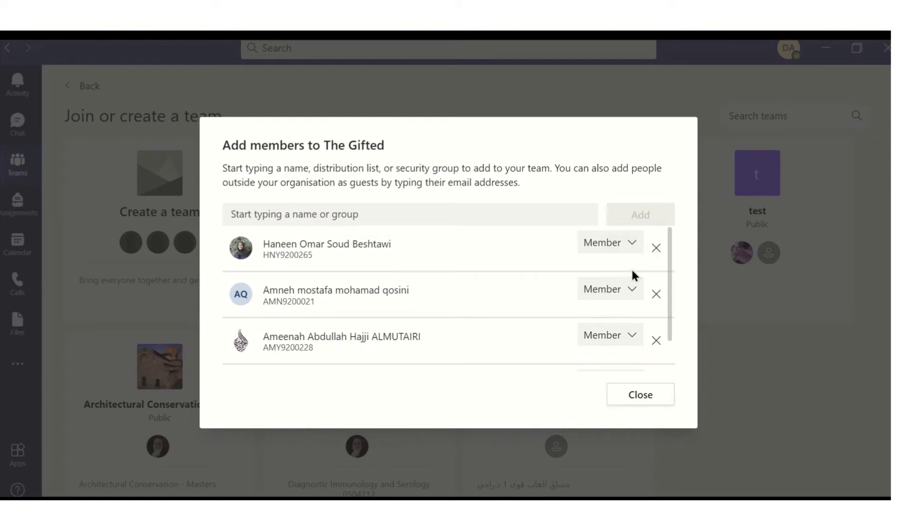
Step: Finish adding members with everyone kept in the Member role, and open The Gifted team's options
{"action": "left_click", "coordinate": [632, 245]}
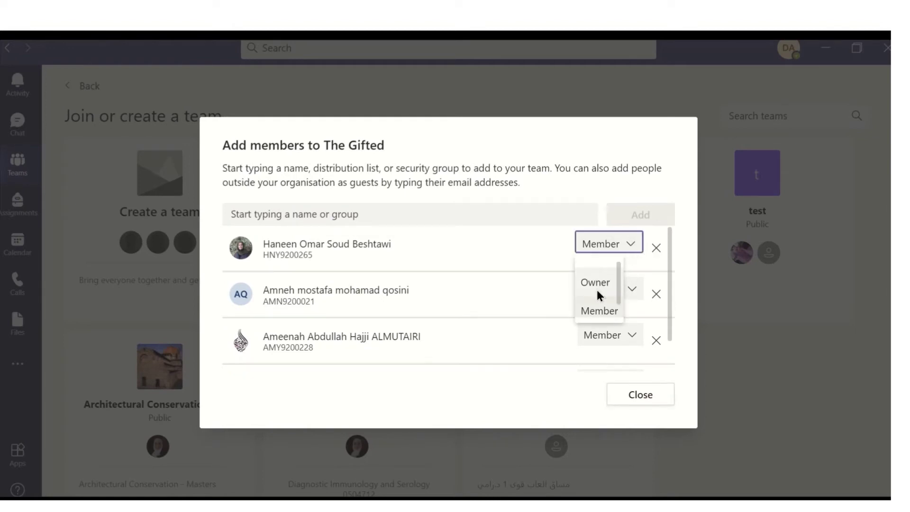
{"action": "left_click", "coordinate": [632, 400]}
{"action": "mouse_move", "coordinate": [59, 137]}
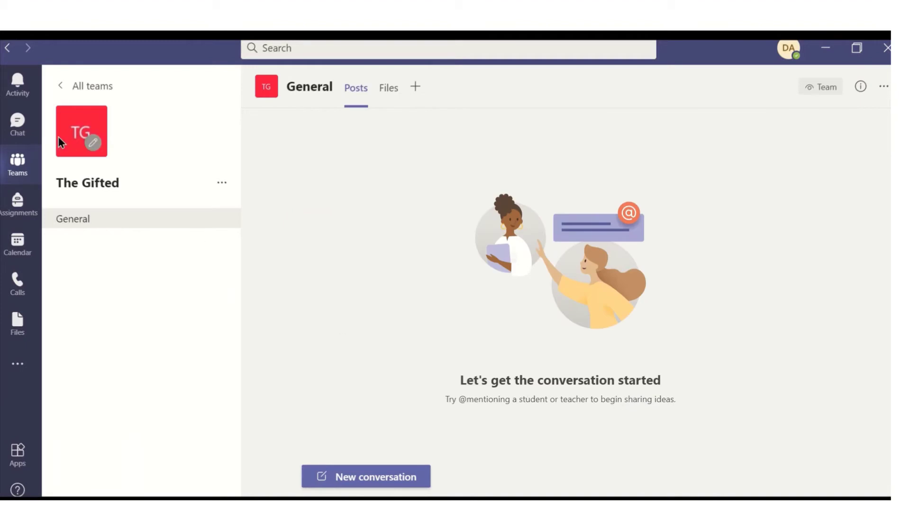
{"action": "left_click", "coordinate": [222, 185]}
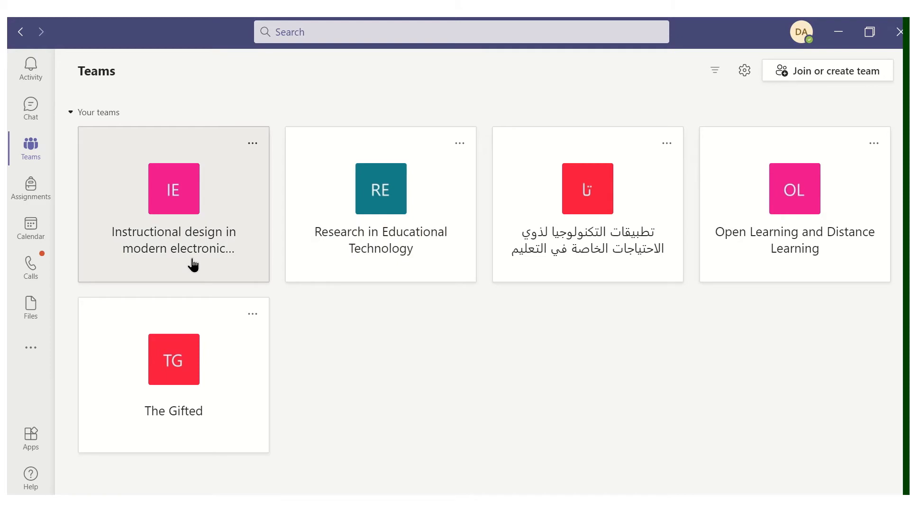
Step: Look through the General channel posts of the Instructional design team, expanding the replies under a meeting post
{"action": "left_click", "coordinate": [193, 265]}
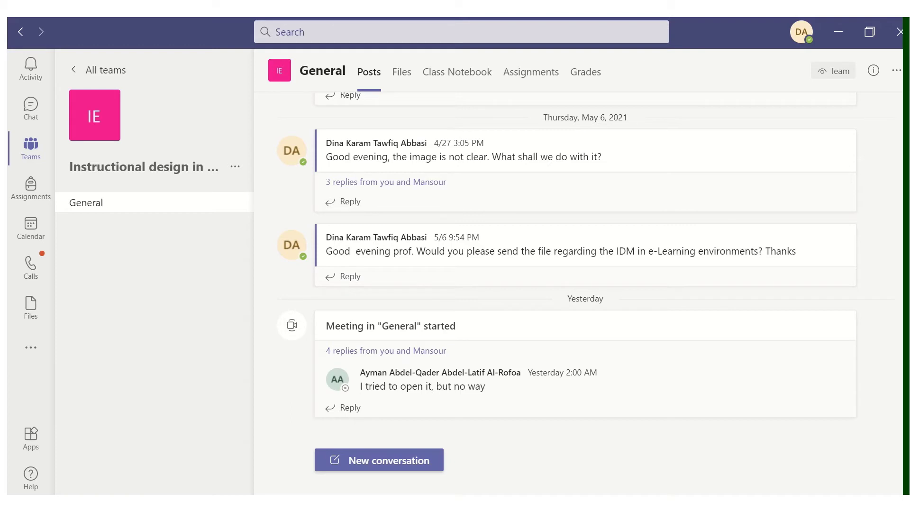
{"action": "scroll", "coordinate": [382, 290], "scroll_direction": "up", "scroll_amount": 4}
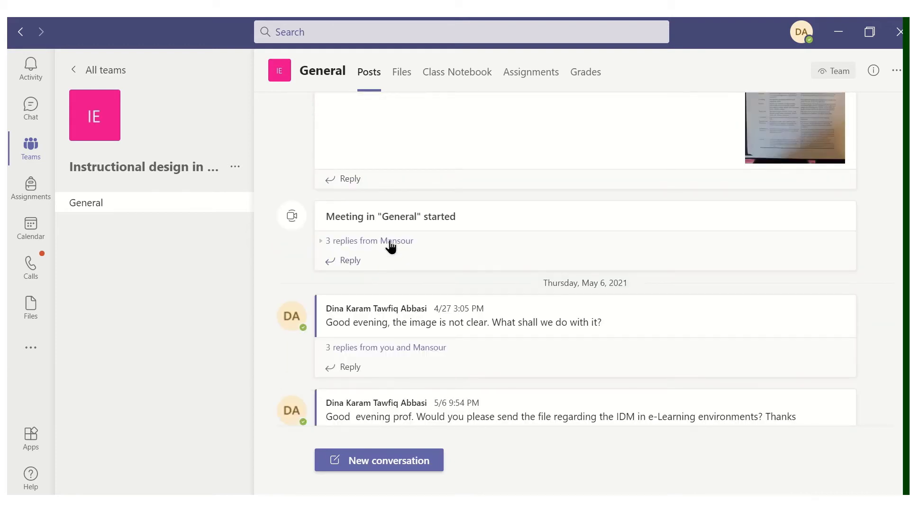
{"action": "left_click", "coordinate": [391, 241]}
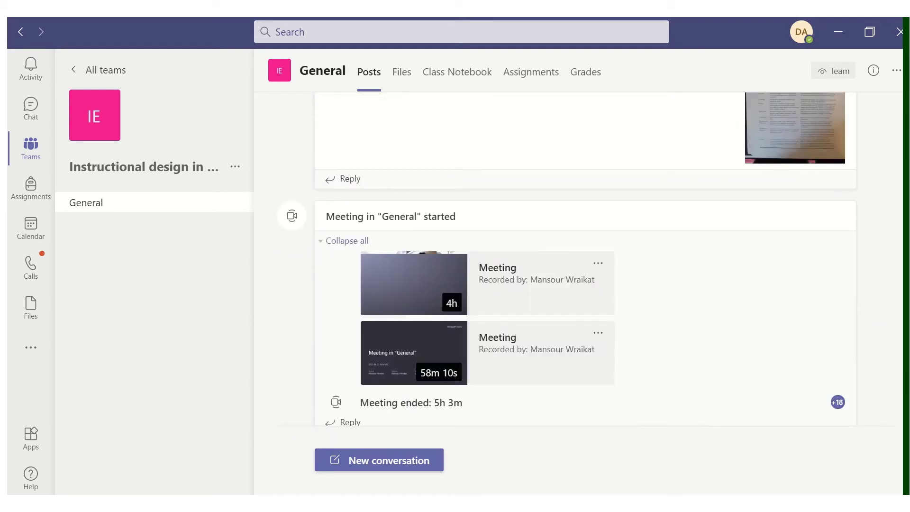
{"action": "scroll", "coordinate": [584, 255], "scroll_direction": "up", "scroll_amount": 10}
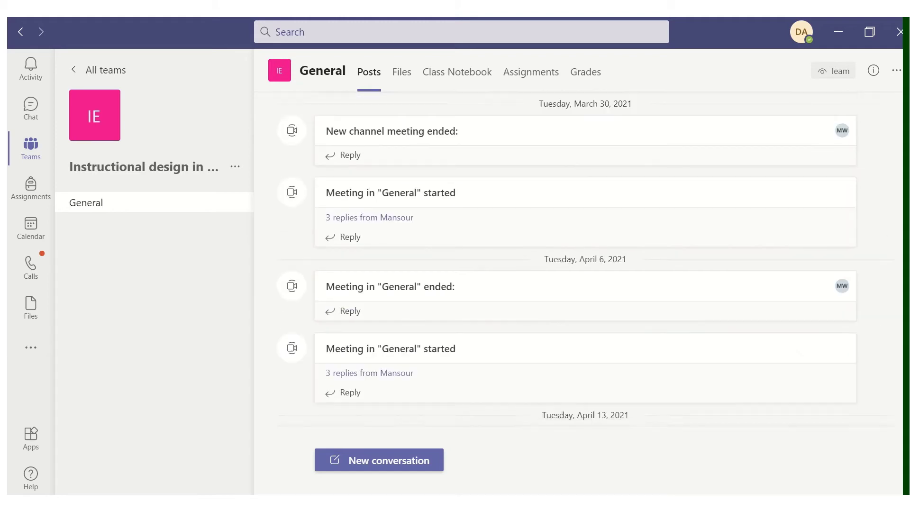
{"action": "scroll", "coordinate": [584, 256], "scroll_direction": "up", "scroll_amount": 15}
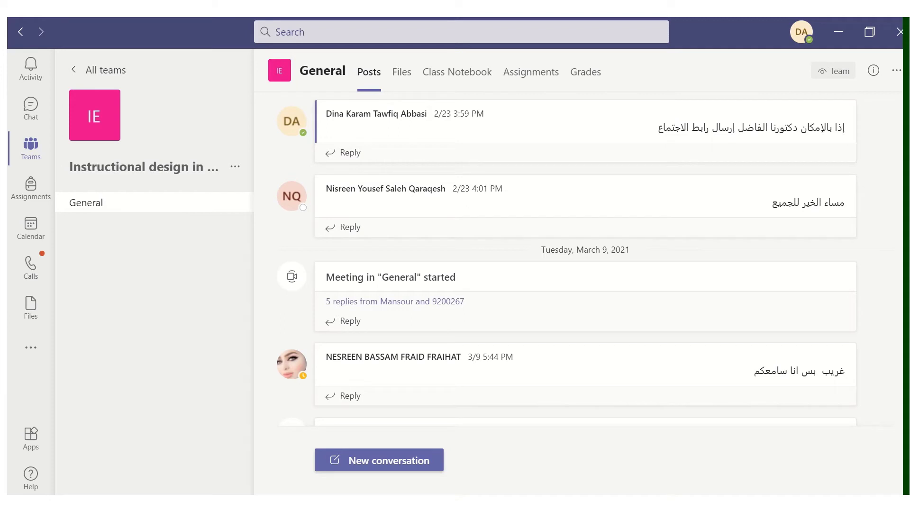
Step: Download Cloud-based-Tools-and-Applications.pdf from the General channel's files and clear the file selection
{"action": "left_click", "coordinate": [401, 77]}
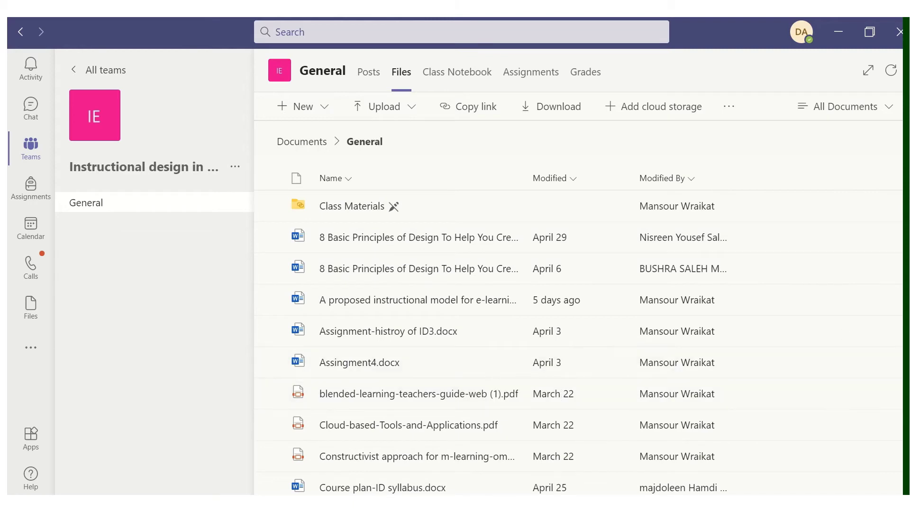
{"action": "scroll", "coordinate": [690, 336], "scroll_direction": "down", "scroll_amount": 2}
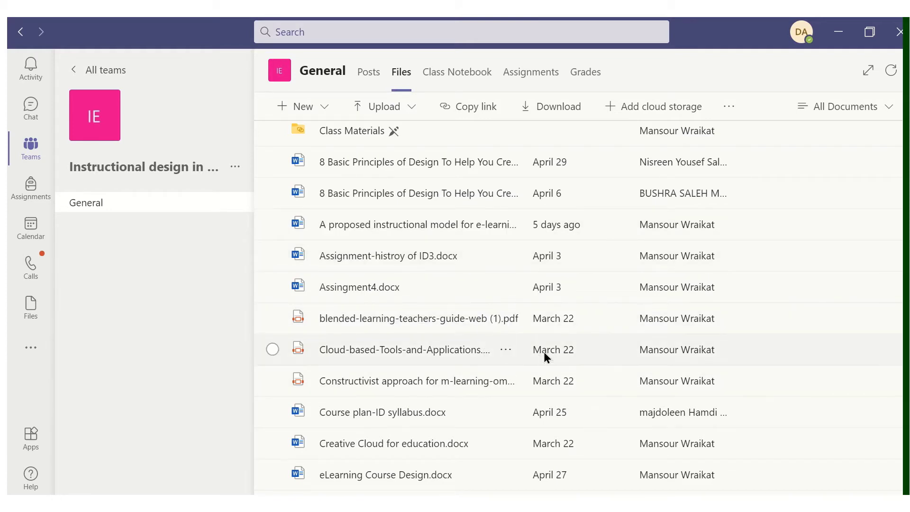
{"action": "left_click", "coordinate": [272, 350]}
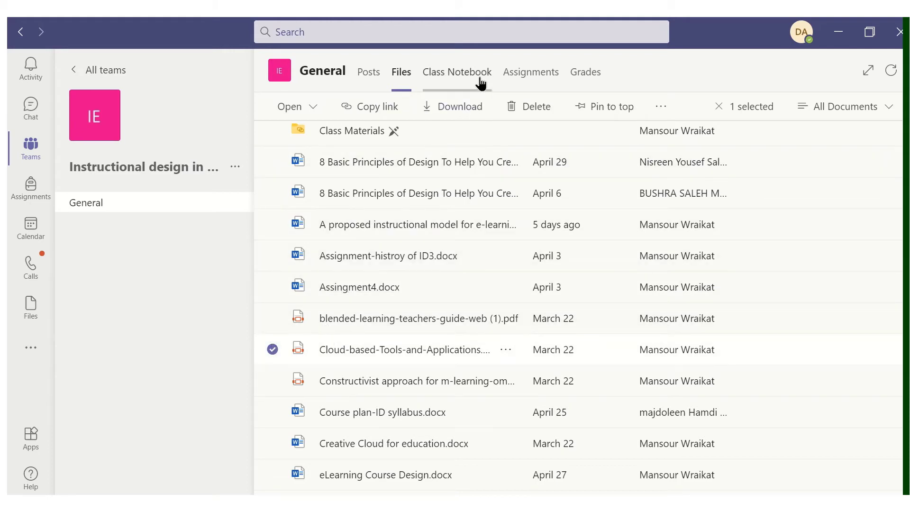
{"action": "left_click", "coordinate": [456, 108]}
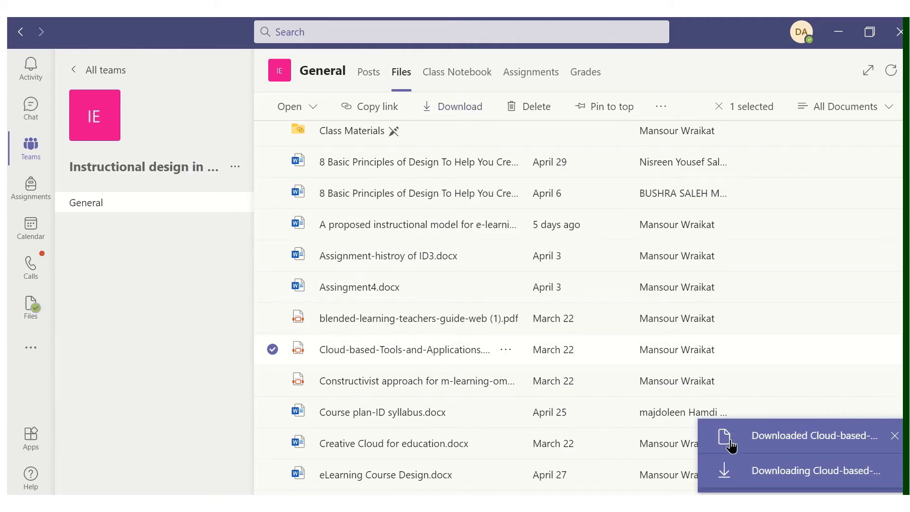
{"action": "left_click", "coordinate": [273, 349]}
Step: Check the upload choices for the channel files and view the Word document "A proposed instructional model", returning to the team
{"action": "left_click", "coordinate": [380, 111]}
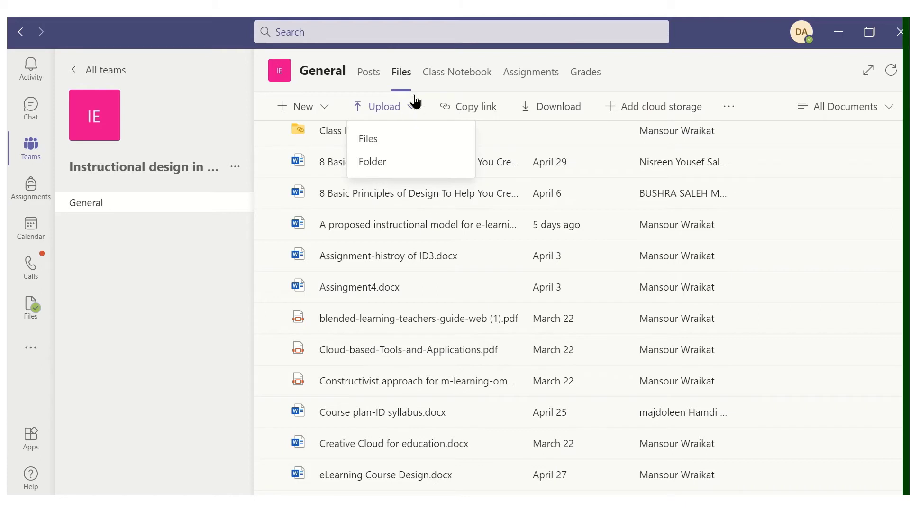
{"action": "left_click", "coordinate": [458, 225]}
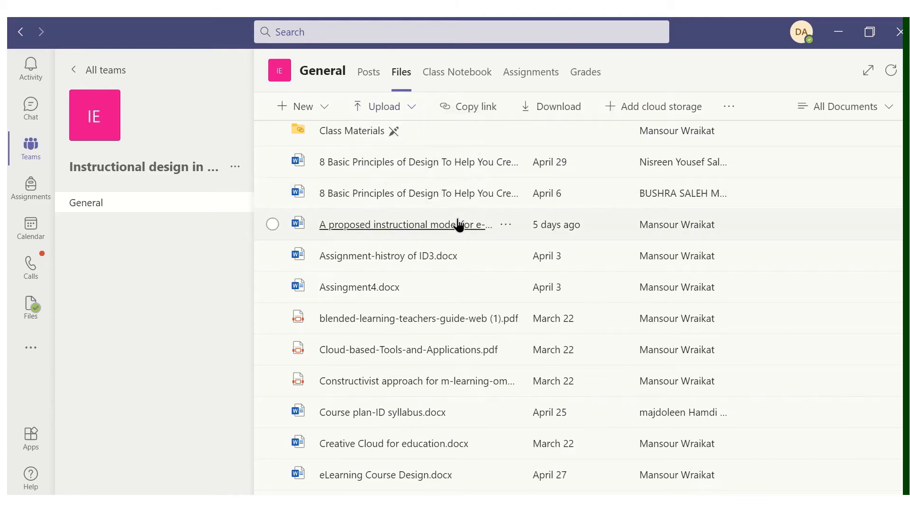
{"action": "left_click", "coordinate": [459, 225]}
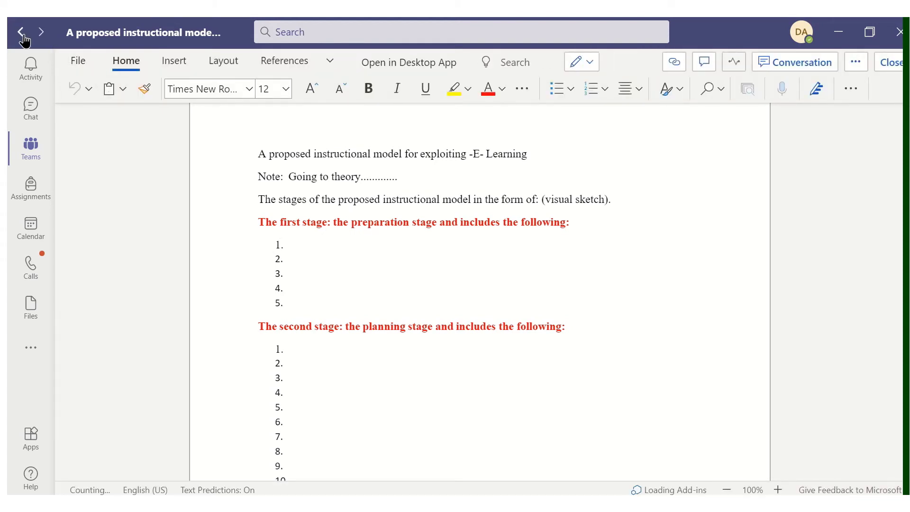
{"action": "left_click", "coordinate": [22, 33]}
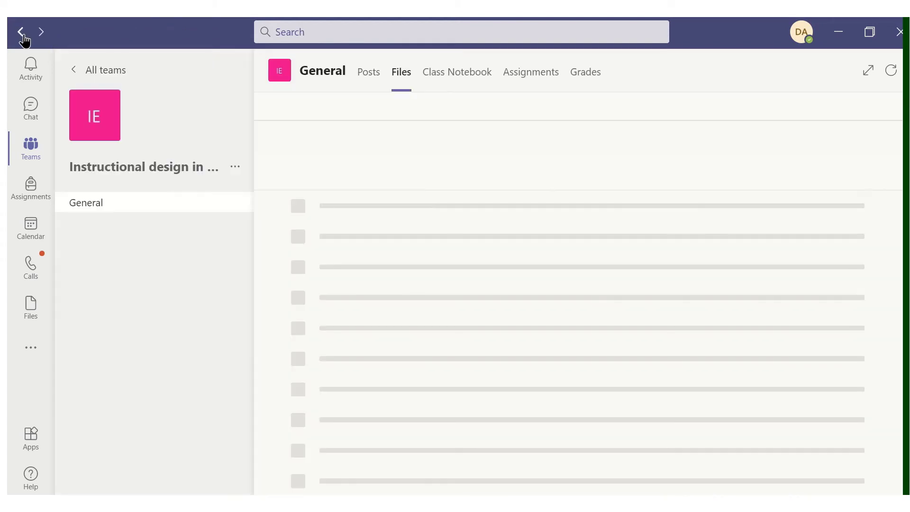
Step: View the Class Notebook, Assignments and Grades pages of the Instructional design team's General channel
{"action": "left_click", "coordinate": [438, 82]}
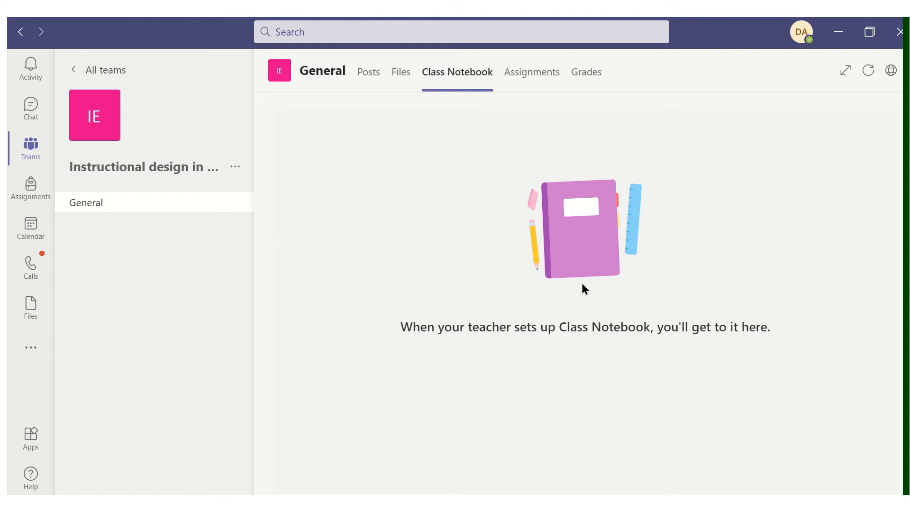
{"action": "left_click", "coordinate": [519, 91]}
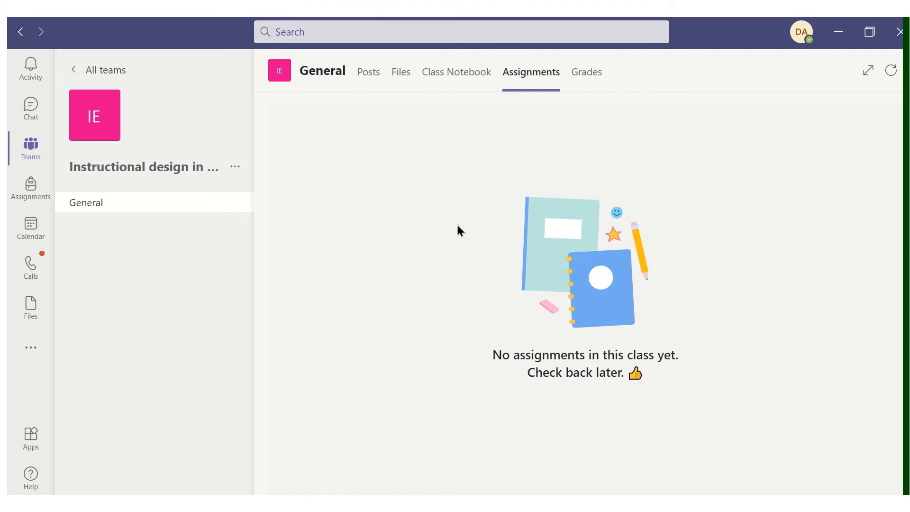
{"action": "left_click", "coordinate": [594, 78]}
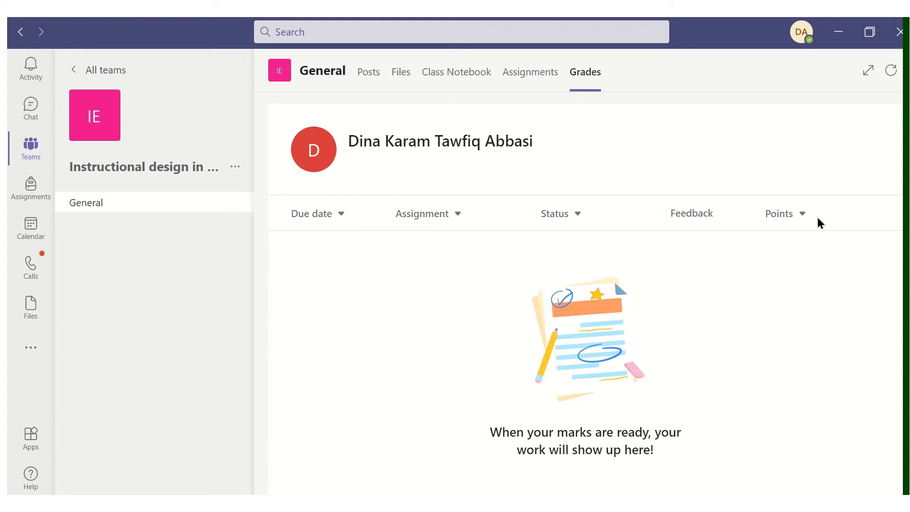
Step: Look through the Instructional design team's member list, including its members and guests
{"action": "mouse_move", "coordinate": [280, 77]}
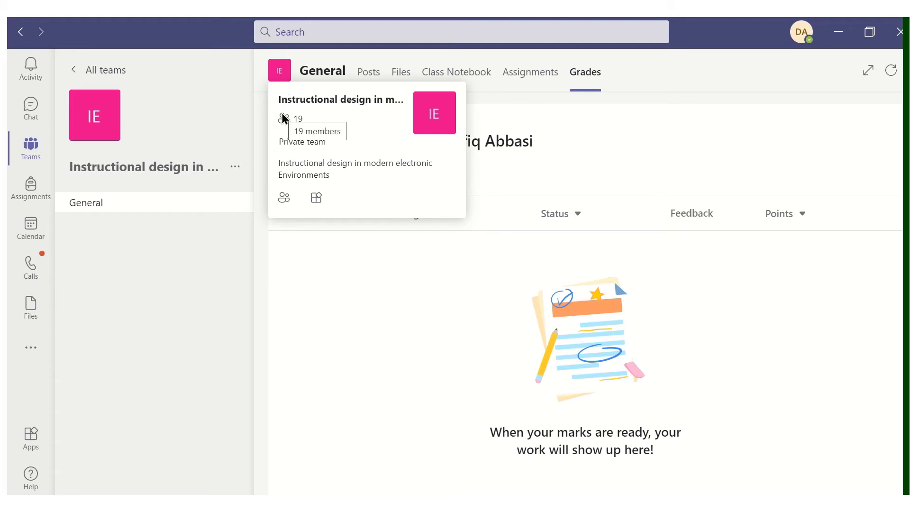
{"action": "left_click", "coordinate": [288, 201]}
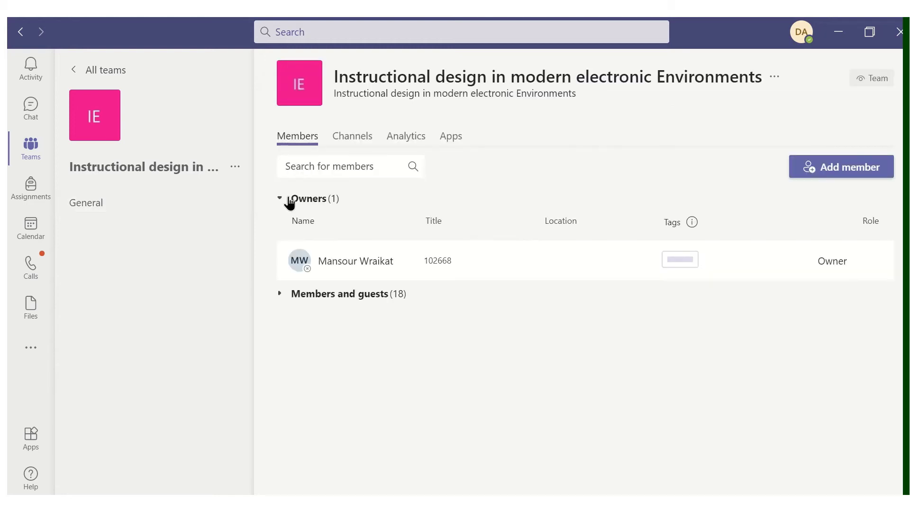
{"action": "left_click", "coordinate": [280, 295]}
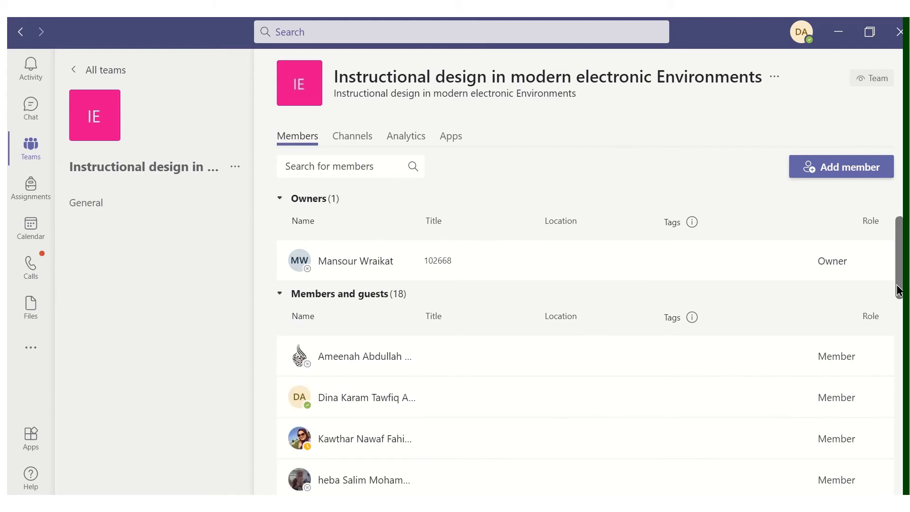
{"action": "left_click_drag", "start_coordinate": [899, 272], "coordinate": [901, 456]}
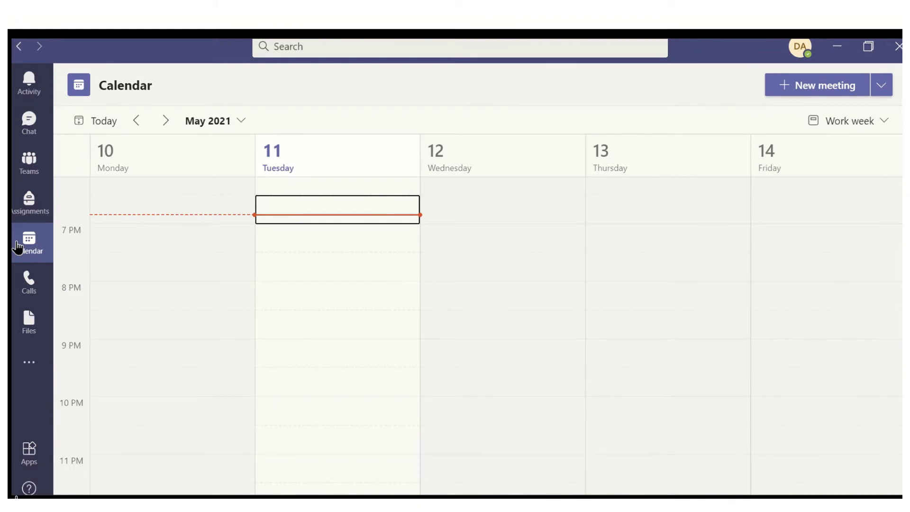
Step: Schedule a meeting titled "The Gifted" on 5/18/2021 from 4:30 PM to 7:00 PM with the details "we will meet to complete the task"
{"action": "left_click", "coordinate": [38, 476]}
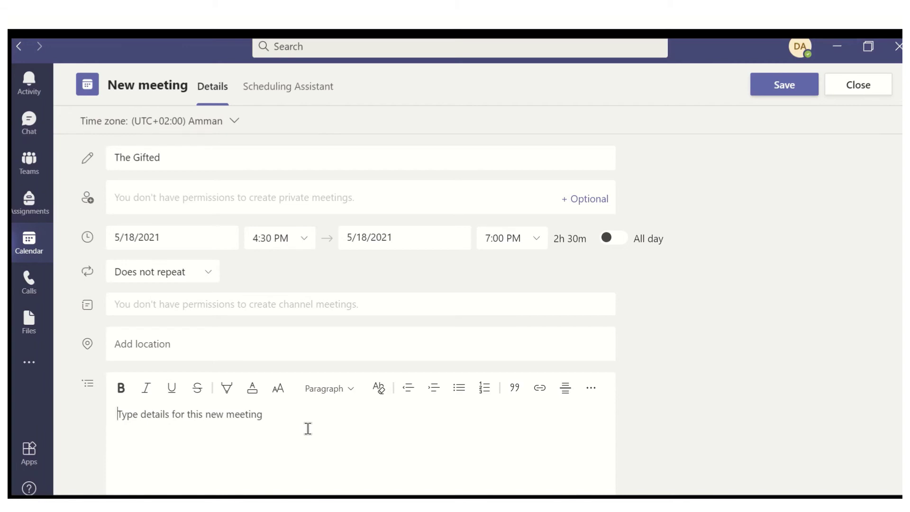
{"action": "type", "text": "we will"}
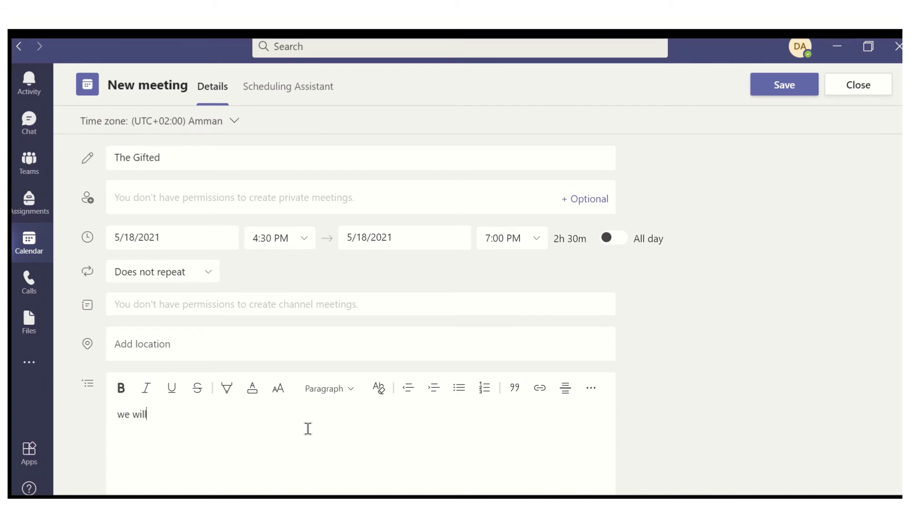
{"action": "type", "text": " meet to complete the"}
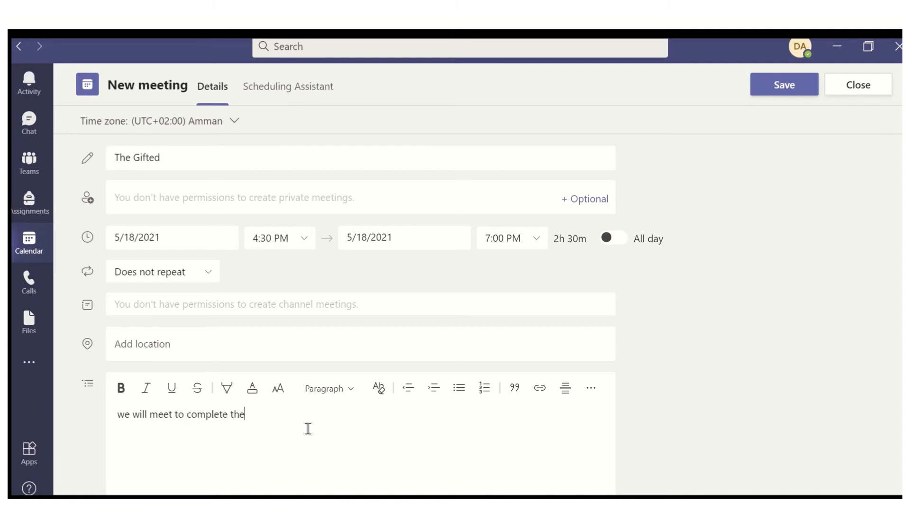
{"action": "type", "text": " task"}
{"action": "left_click", "coordinate": [784, 93]}
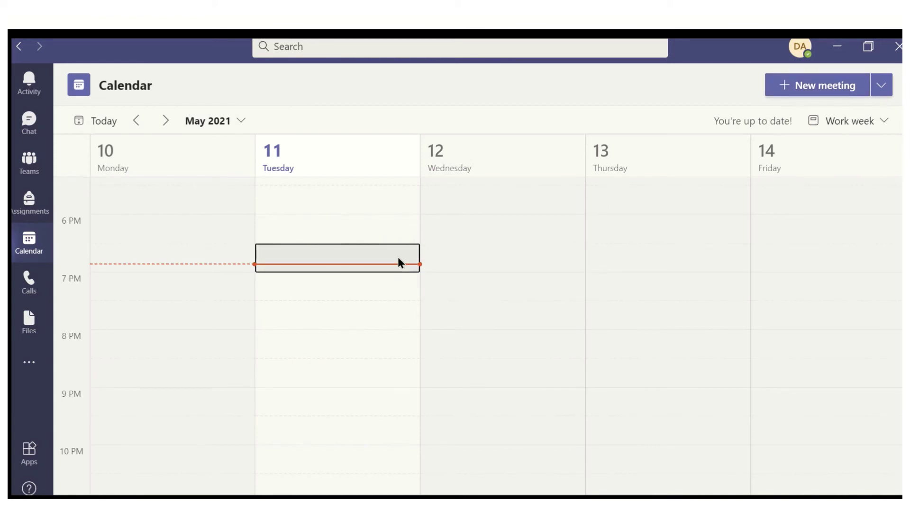
Step: Find the meeting "The Gifted" on May 18, 2021 in the calendar, set it to repeat weekly, and save it
{"action": "left_click", "coordinate": [241, 120]}
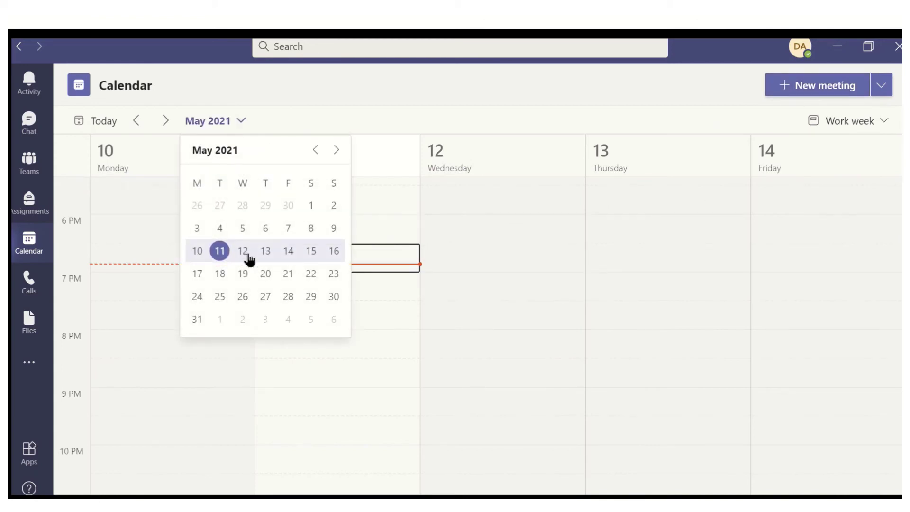
{"action": "left_click", "coordinate": [221, 274]}
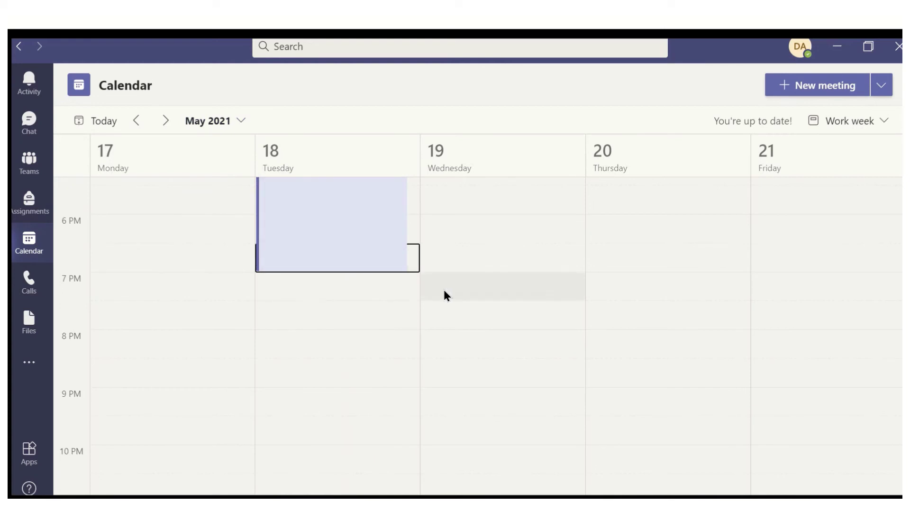
{"action": "left_click_drag", "start_coordinate": [907, 443], "coordinate": [906, 410]}
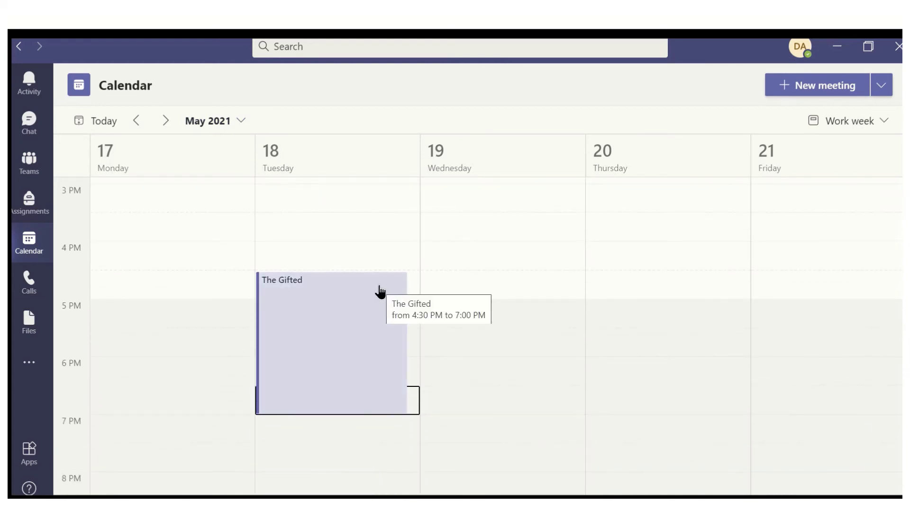
{"action": "left_click", "coordinate": [379, 290]}
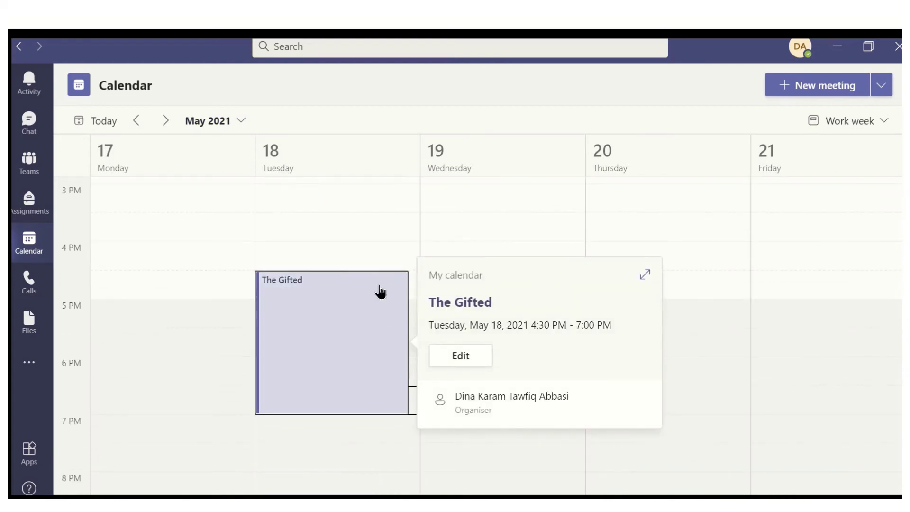
{"action": "left_click", "coordinate": [453, 366]}
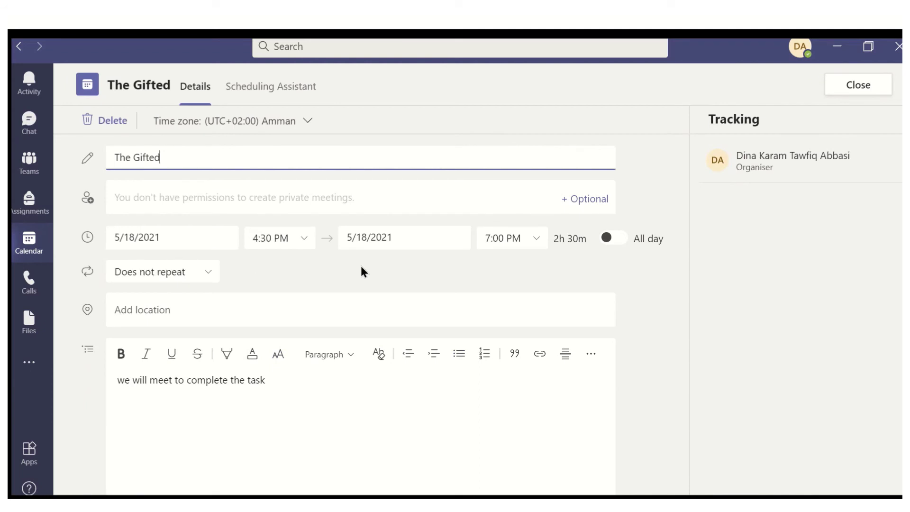
{"action": "left_click", "coordinate": [209, 273]}
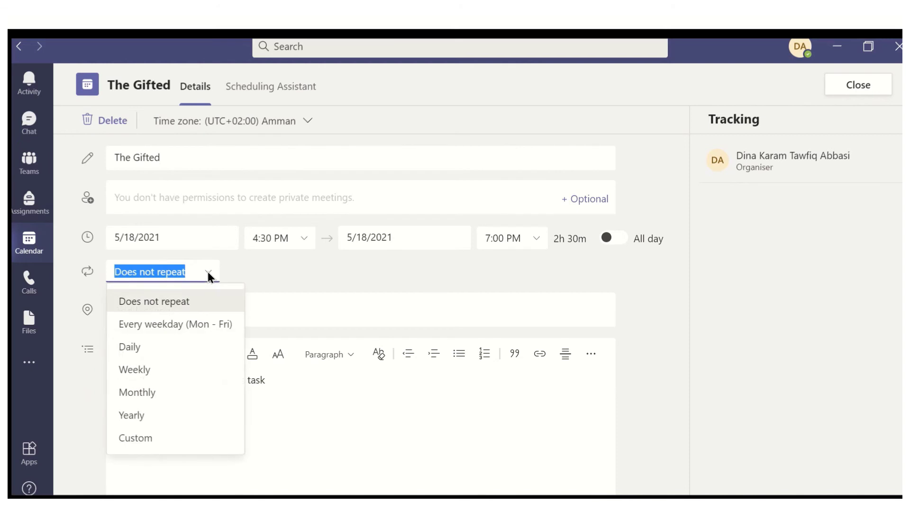
{"action": "left_click", "coordinate": [176, 372]}
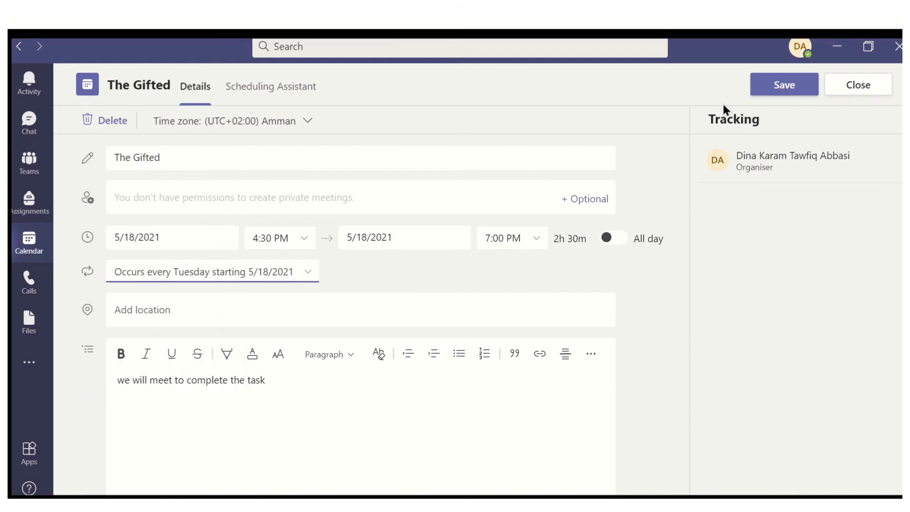
{"action": "left_click", "coordinate": [774, 95]}
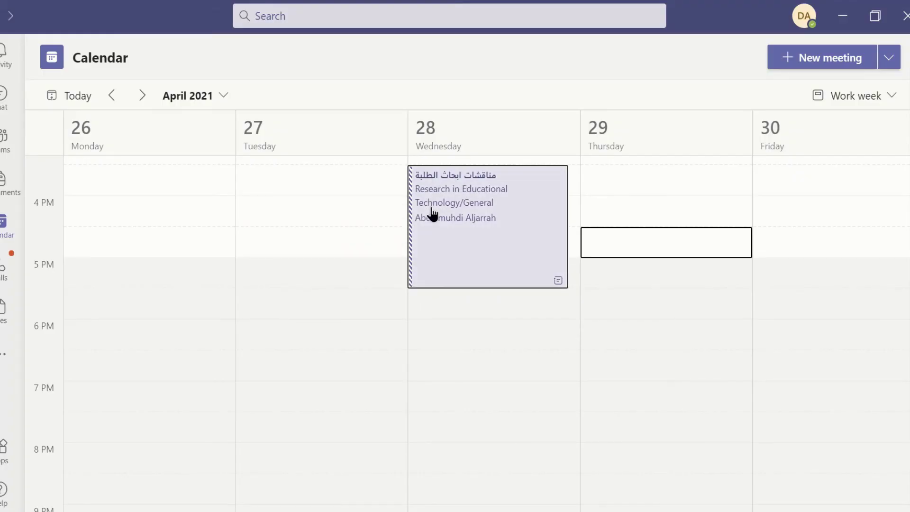
Step: Join the Research in Educational Technology/General meeting of Wednesday, April 28, 2021 with computer audio and the microphone switched off
{"action": "left_click", "coordinate": [561, 284]}
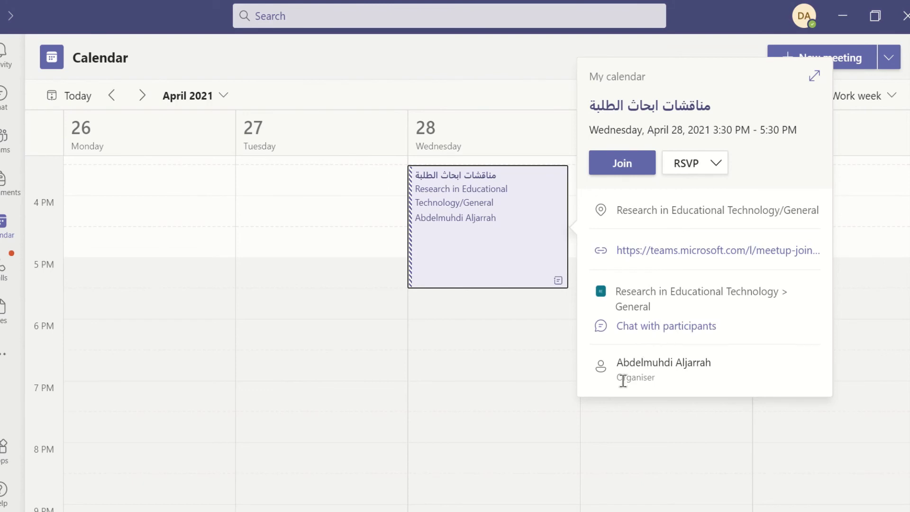
{"action": "left_click", "coordinate": [617, 161]}
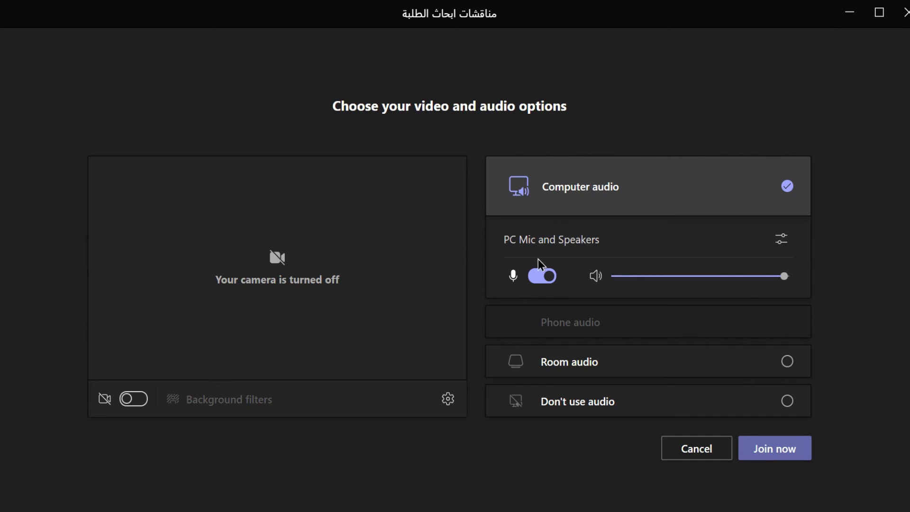
{"action": "left_click", "coordinate": [538, 277]}
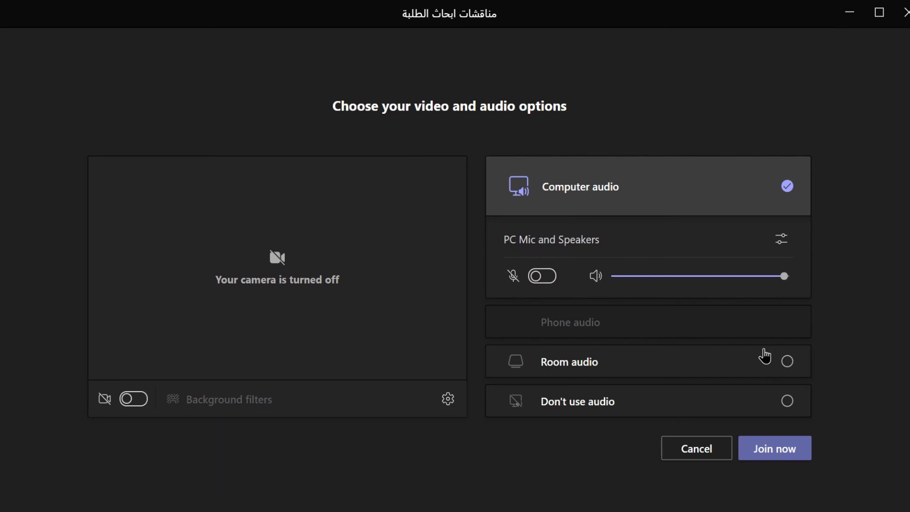
{"action": "left_click", "coordinate": [757, 463]}
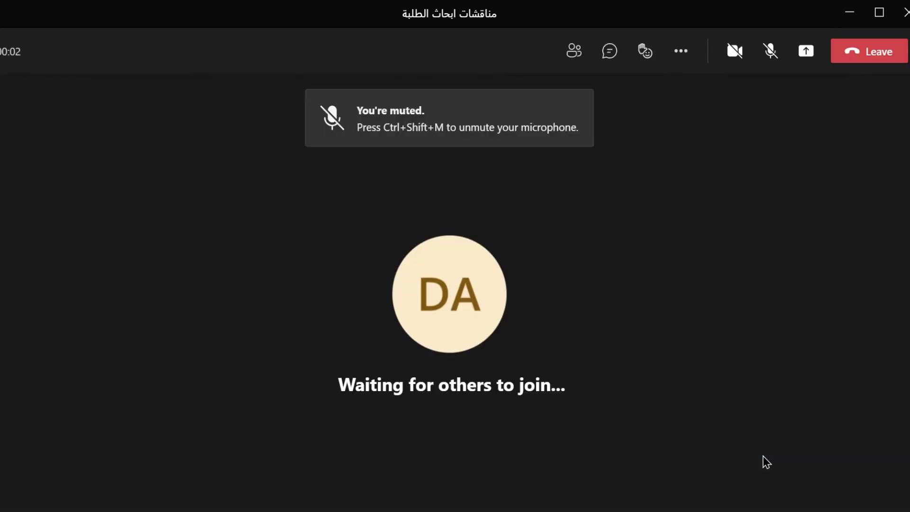
Step: Try unmuting the microphone and view the content-sharing choices, then mute again and leave the meeting
{"action": "left_click", "coordinate": [645, 53]}
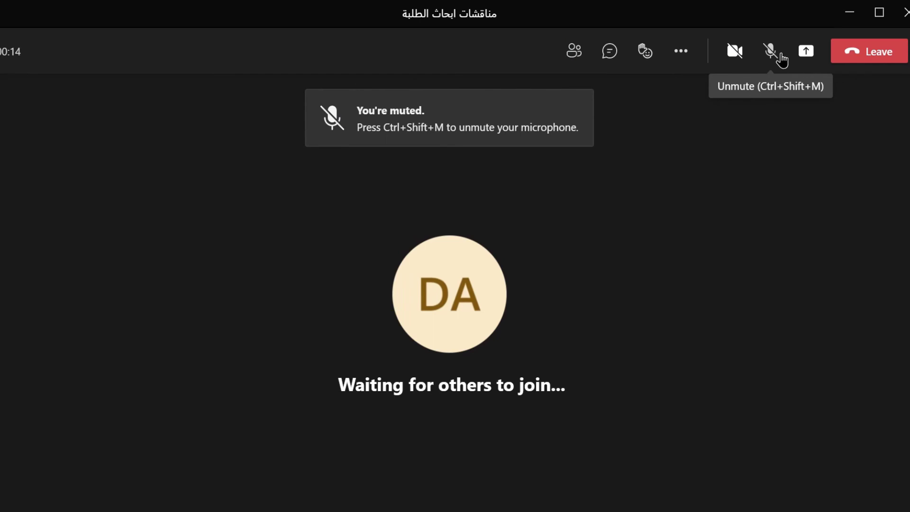
{"action": "left_click", "coordinate": [781, 60]}
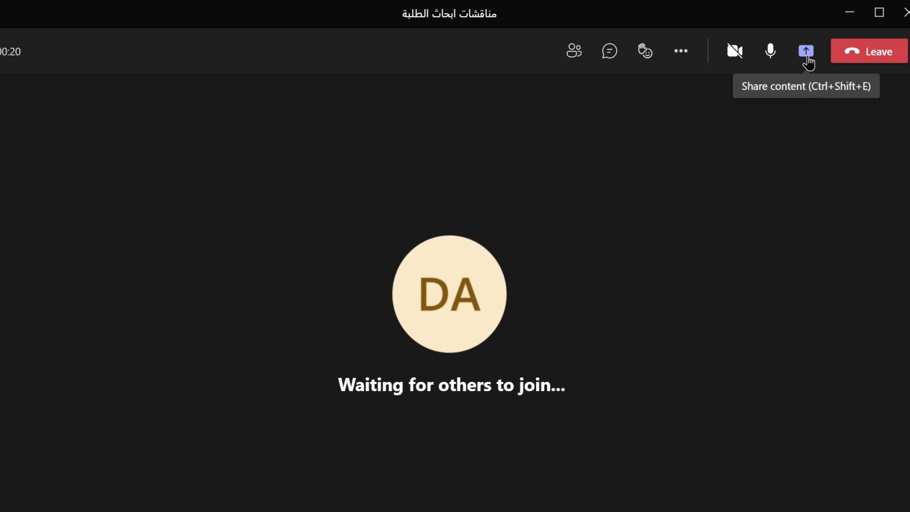
{"action": "left_click", "coordinate": [805, 51]}
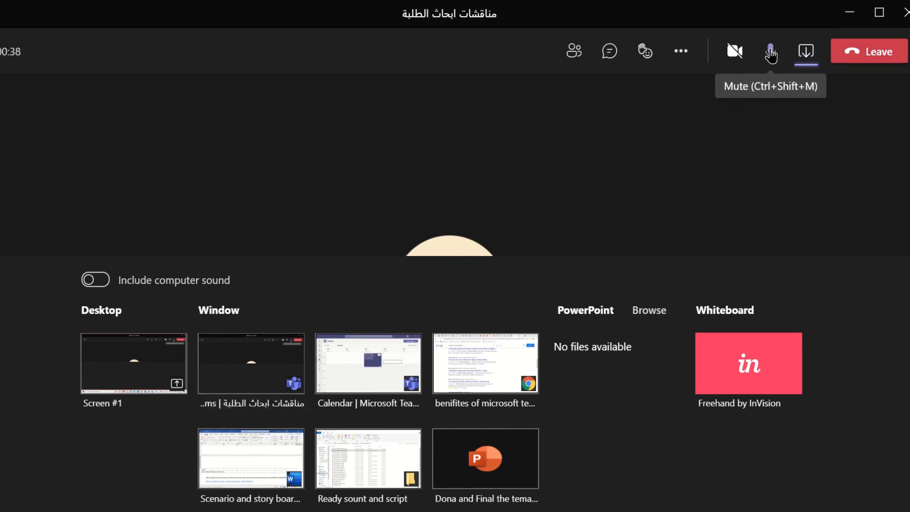
{"action": "left_click", "coordinate": [769, 53]}
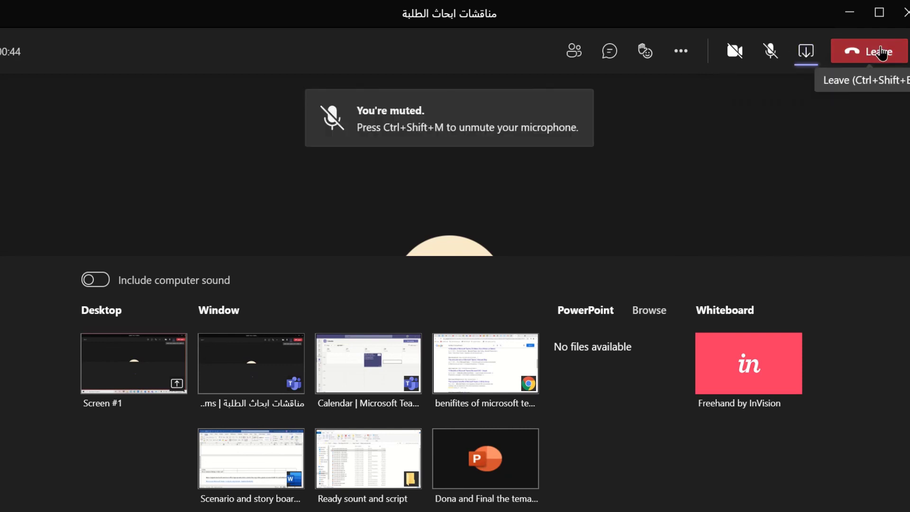
{"action": "left_click", "coordinate": [880, 52]}
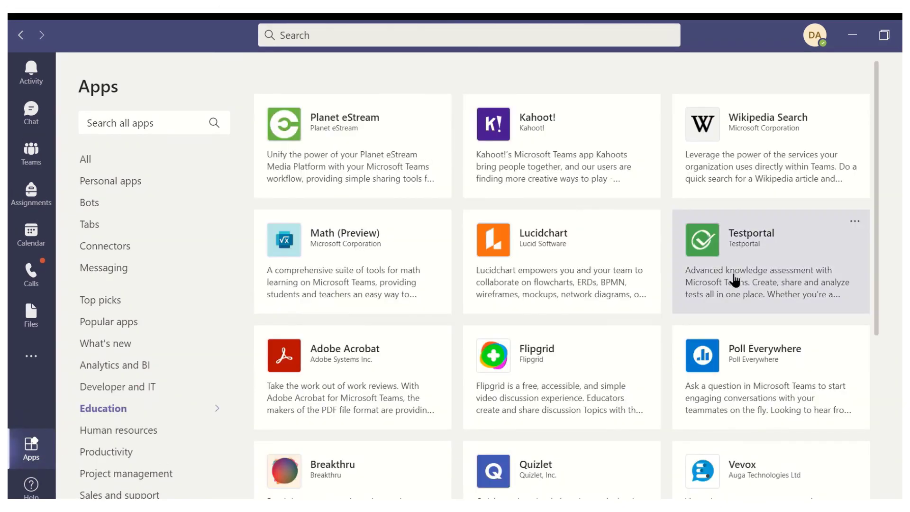
Step: Find MindMup among the Education apps and look through its description page and preview images, returning to the app list
{"action": "mouse_move", "coordinate": [556, 166]}
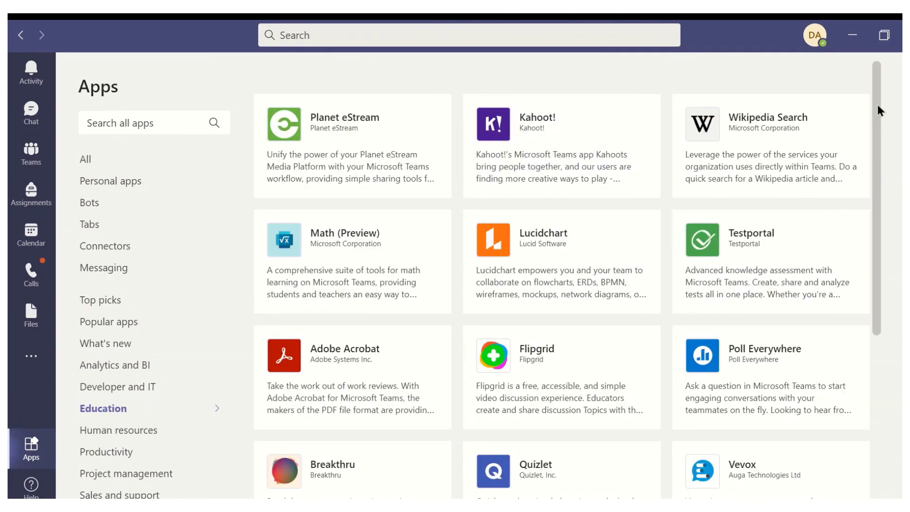
{"action": "left_click_drag", "start_coordinate": [877, 178], "coordinate": [878, 335]}
{"action": "scroll", "coordinate": [878, 335], "scroll_direction": "down", "scroll_amount": 5}
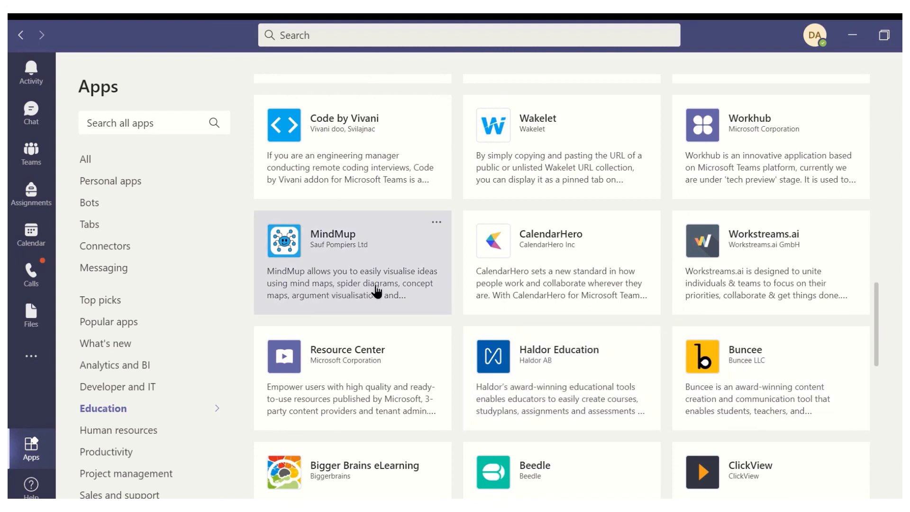
{"action": "mouse_move", "coordinate": [402, 288]}
{"action": "left_click", "coordinate": [396, 236]}
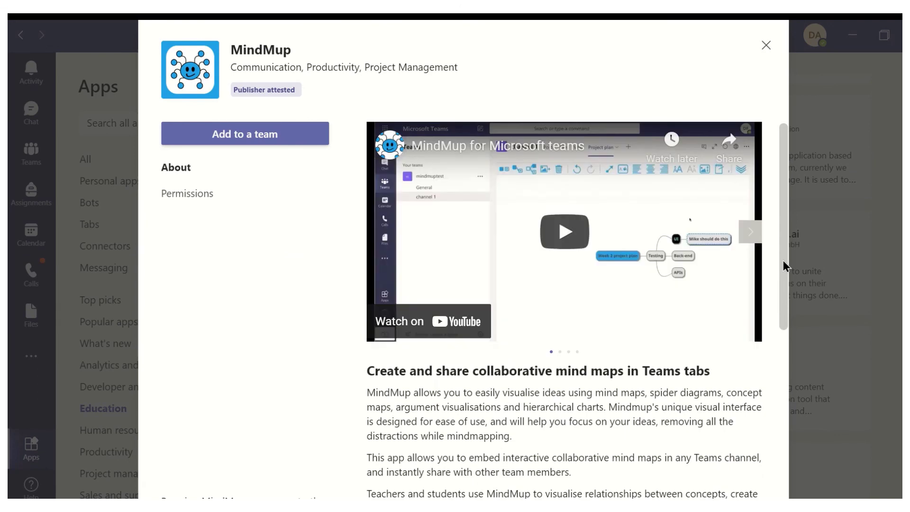
{"action": "left_click_drag", "start_coordinate": [782, 261], "coordinate": [796, 237]}
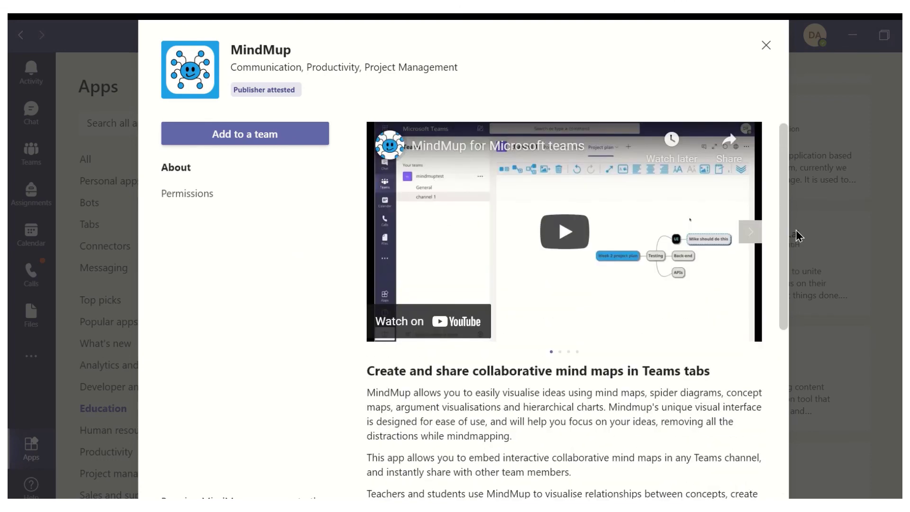
{"action": "left_click", "coordinate": [751, 232]}
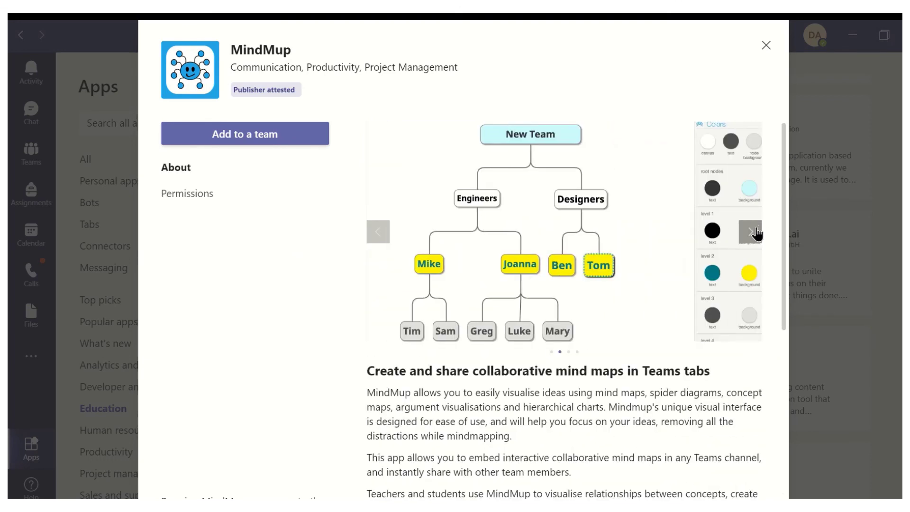
{"action": "left_click", "coordinate": [756, 233]}
{"action": "left_click", "coordinate": [753, 232]}
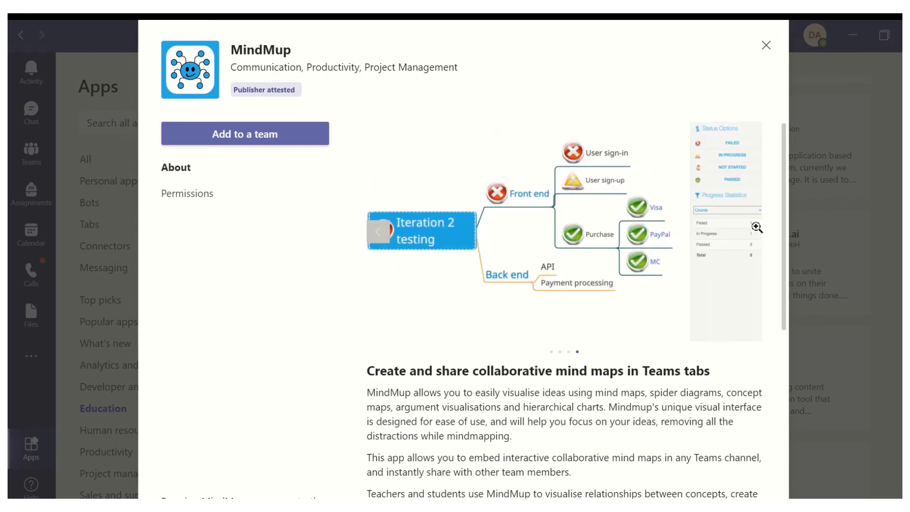
{"action": "left_click", "coordinate": [756, 229]}
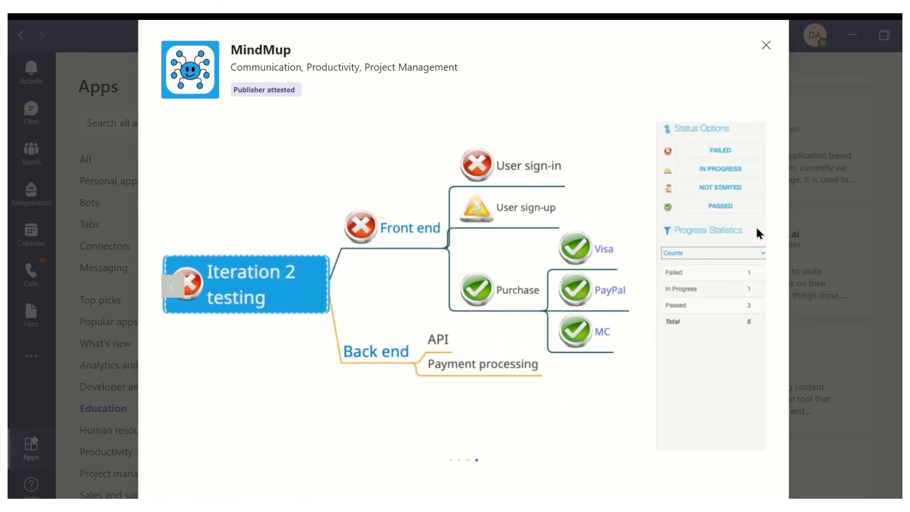
{"action": "left_click", "coordinate": [764, 46]}
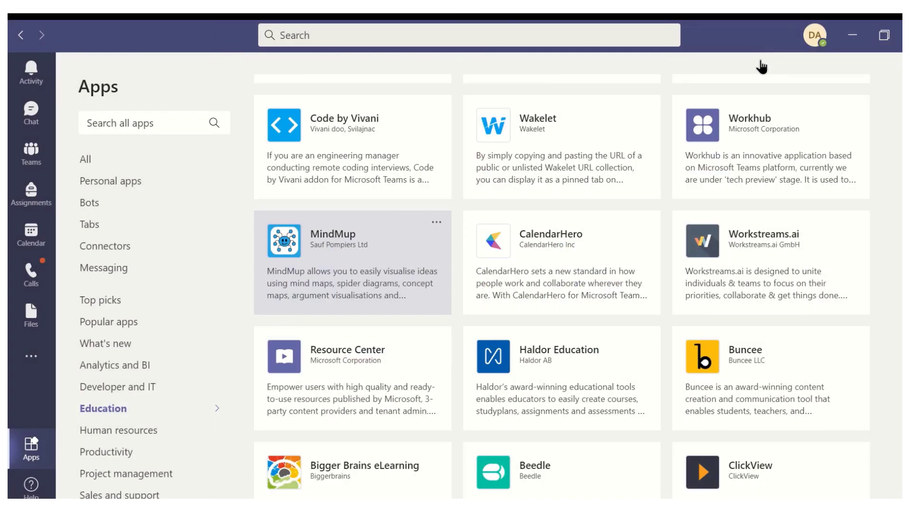
Step: Copy the MindMup app link and send it as a message in the most recent chat
{"action": "left_click", "coordinate": [436, 223]}
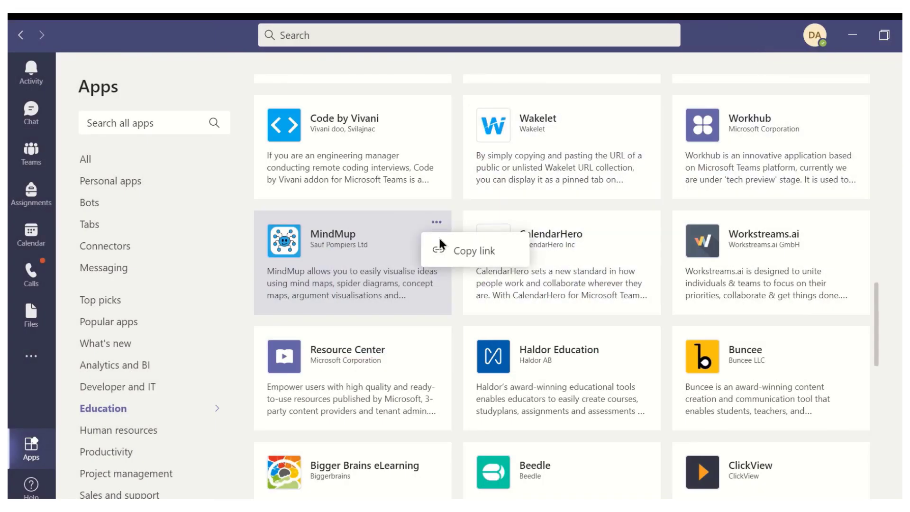
{"action": "left_click", "coordinate": [460, 262]}
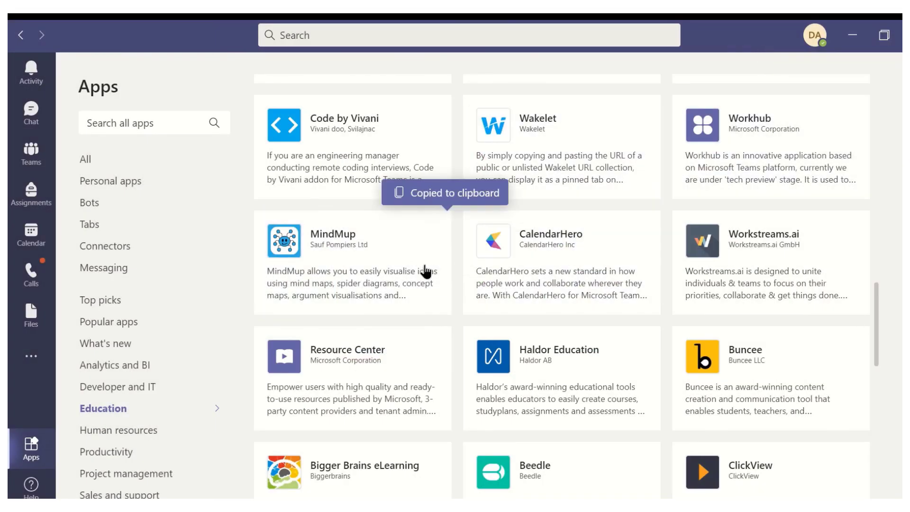
{"action": "left_click", "coordinate": [29, 113]}
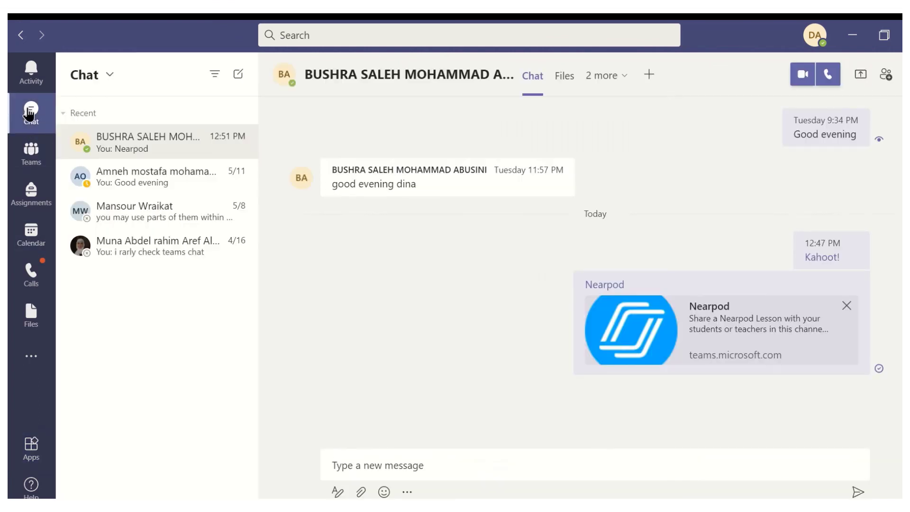
{"action": "key", "text": "ctrl+v"}
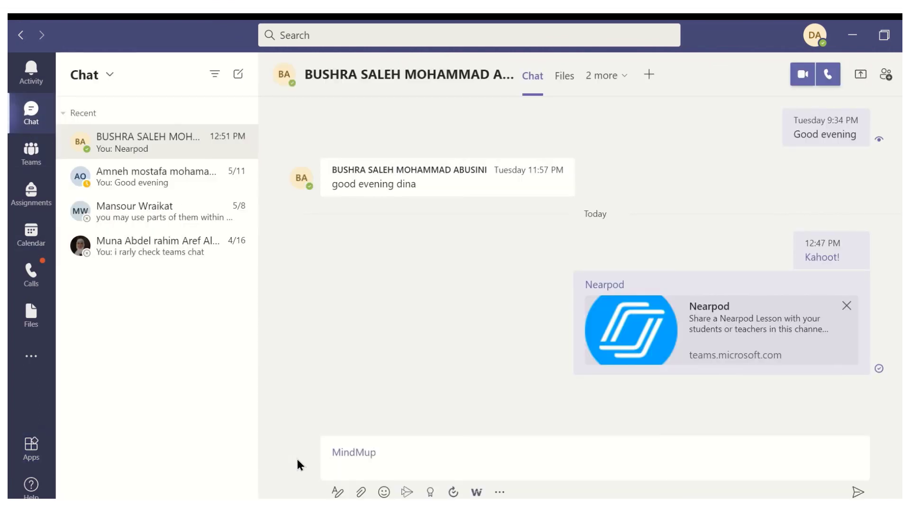
{"action": "left_click", "coordinate": [852, 495]}
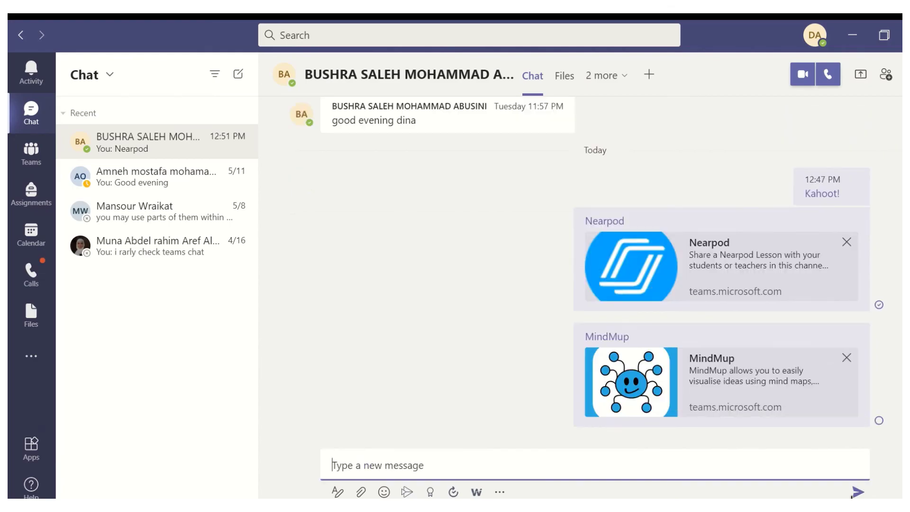